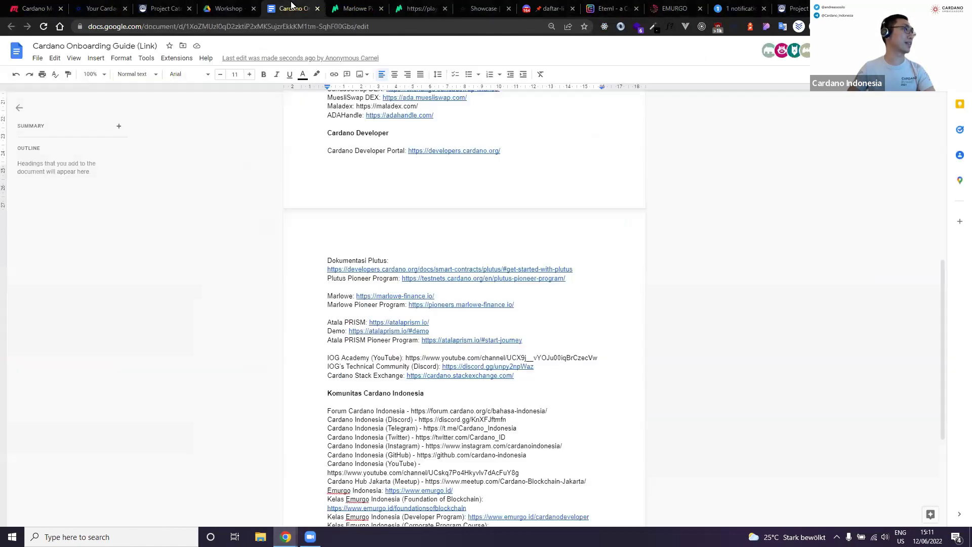
Look through the Cardano Onboarding Guide document from the wallet links down to the Project Catalyst links.
scroll(324, 85, up, 10)
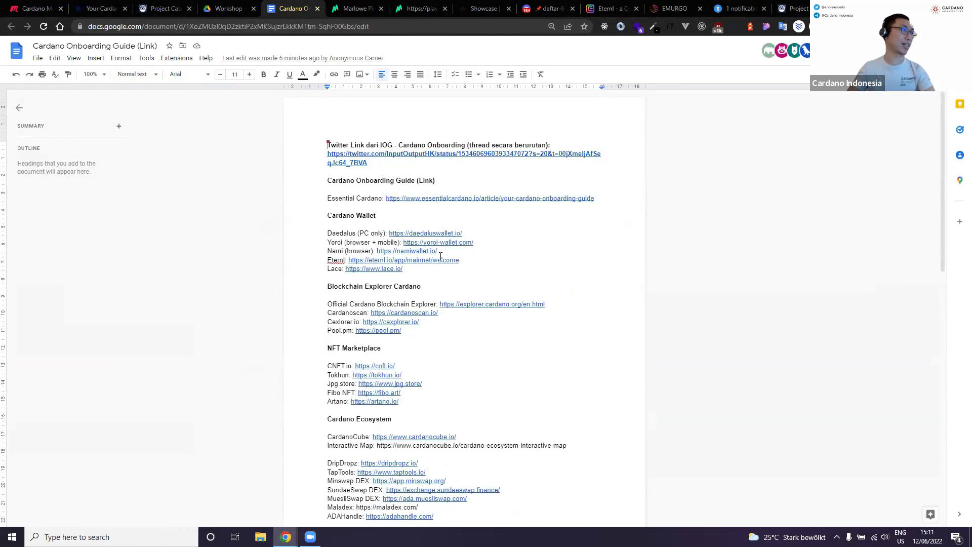
scroll(444, 283, down, 7)
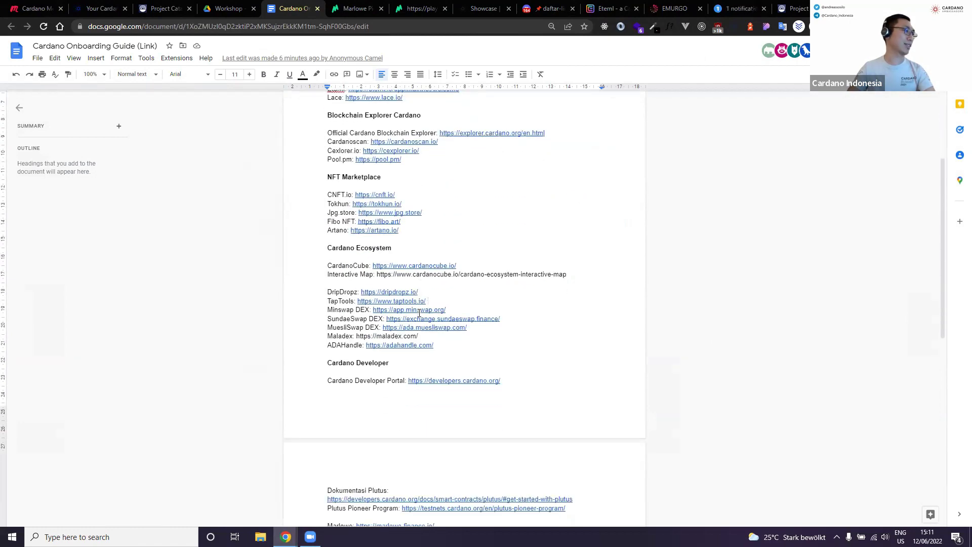
scroll(419, 314, down, 4)
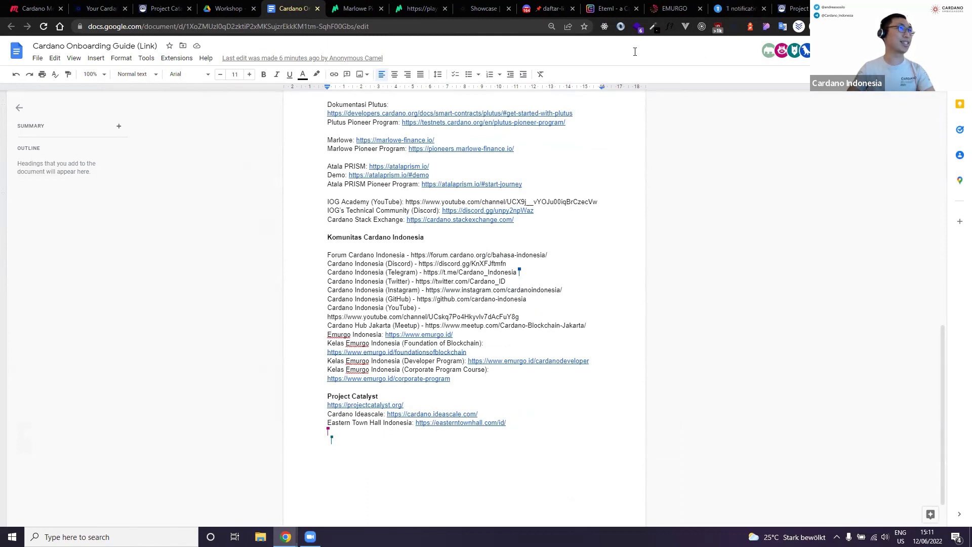
Switch to Discord's daftar-link-komunitas-cardano channel and highlight the Eastern Town Hall Indonesia links.
click(551, 8)
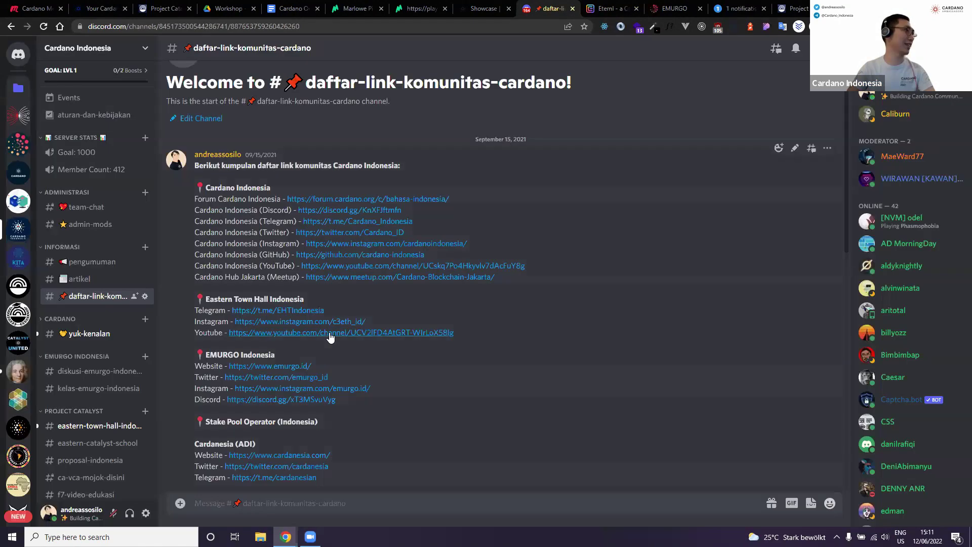
scroll(330, 337, down, 1)
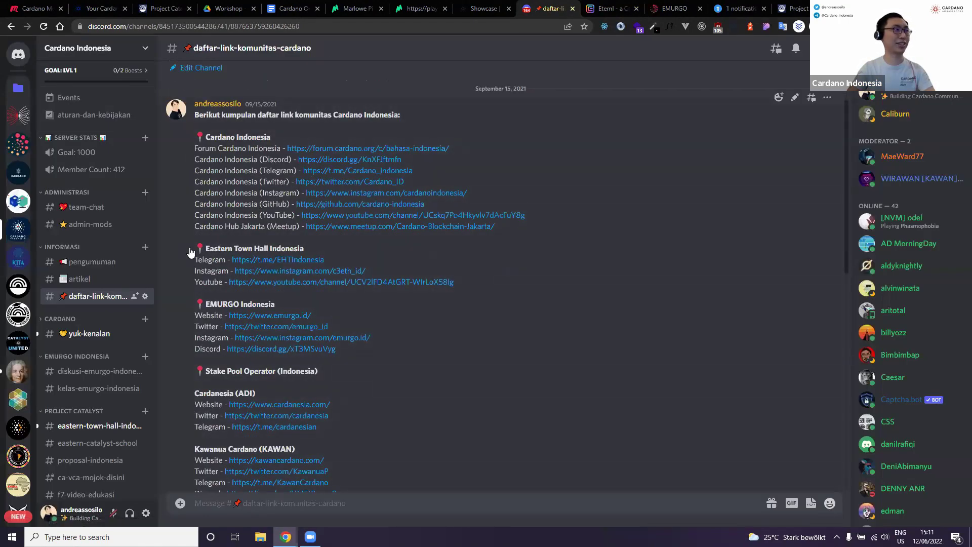
drag(190, 252, 463, 283)
click(519, 279)
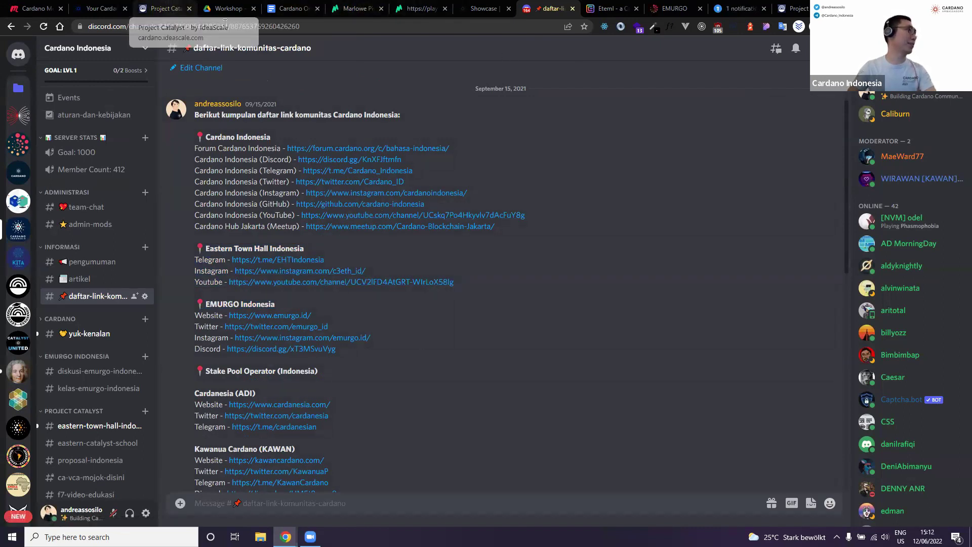
Switch to the Meetup event page and highlight the agenda items on KITA Cardano, Project Catalyst and Eastern Town Hall Indonesia.
click(24, 4)
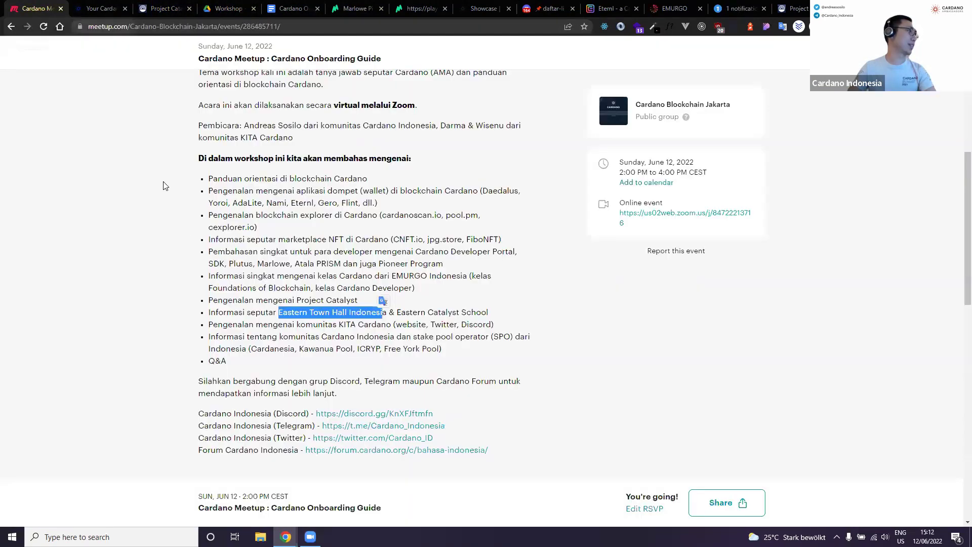
click(315, 319)
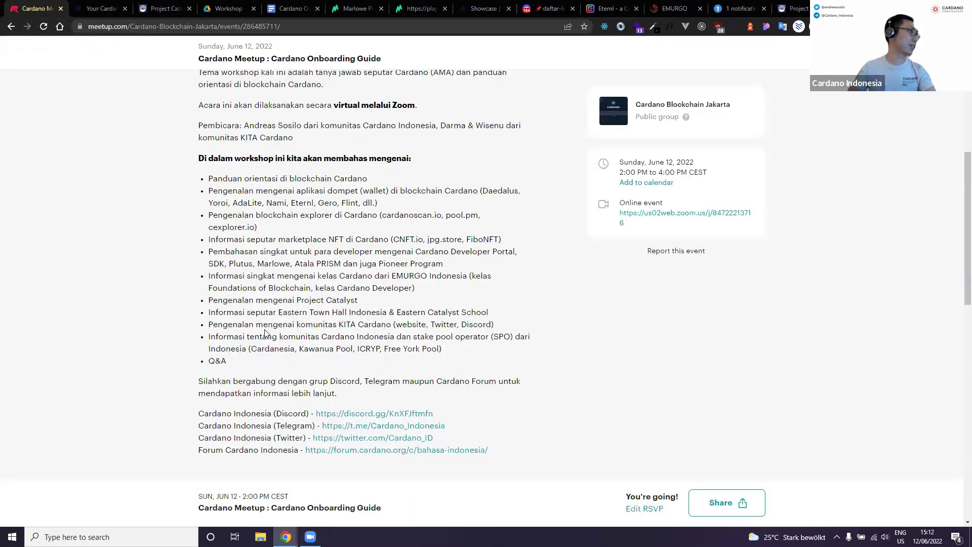
drag(209, 324, 482, 324)
click(374, 340)
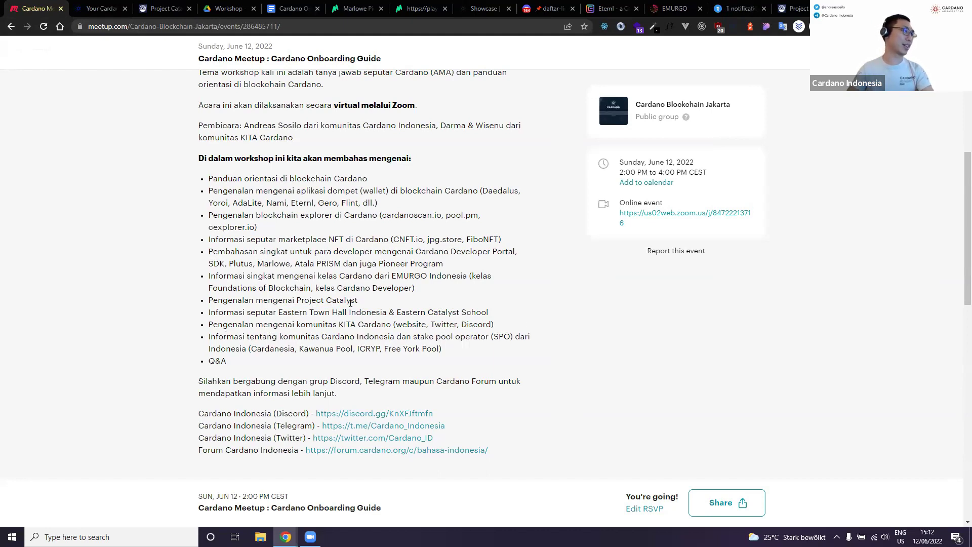
drag(309, 302, 385, 314)
click(388, 324)
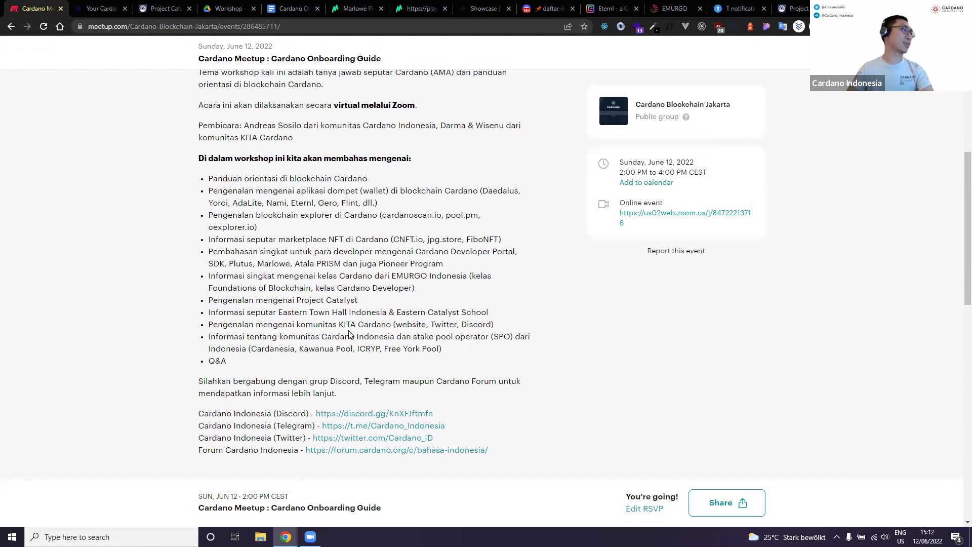
Highlight the agenda's Indonesian community and stake pool operator item, including Kawanua Pool and Free York Pool.
drag(338, 324, 511, 344)
click(462, 336)
click(512, 345)
drag(251, 348, 356, 351)
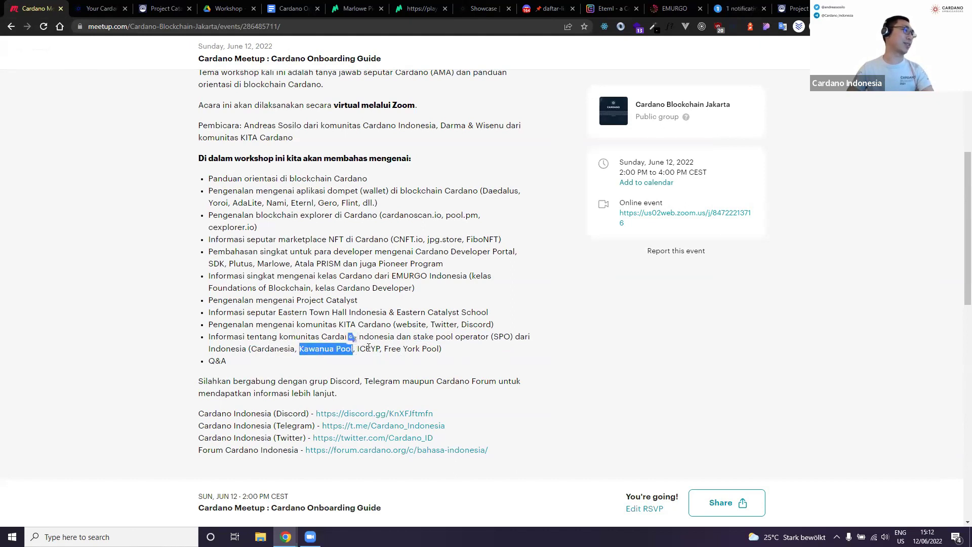
click(368, 348)
drag(383, 348, 439, 352)
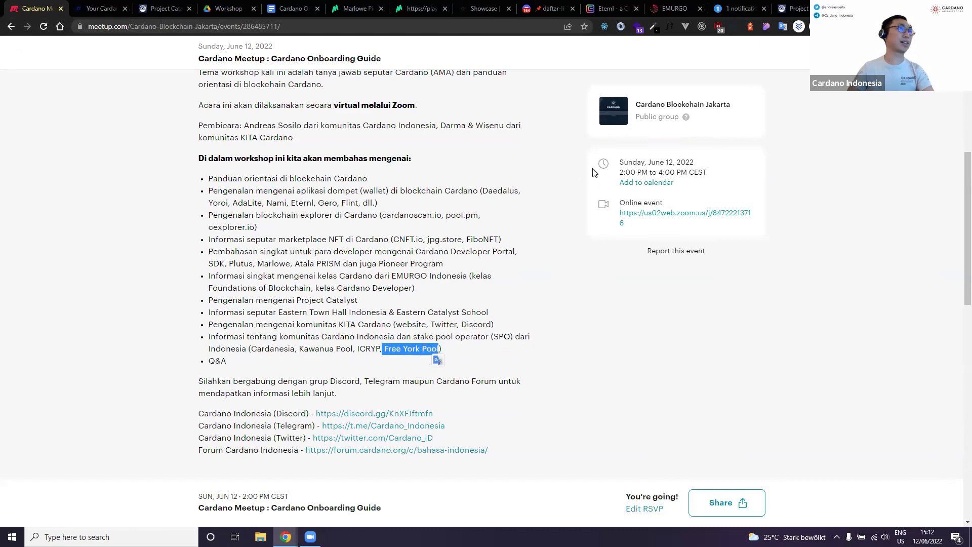
Return to the Discord link list and highlight the Indonesian stake pool operators from Cardanesia to Free York.
click(552, 8)
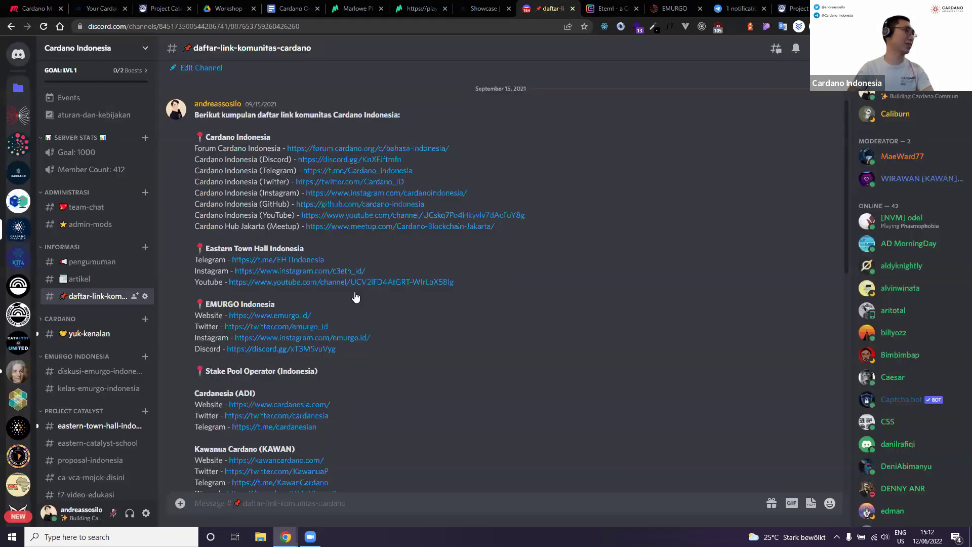
scroll(343, 317, down, 5)
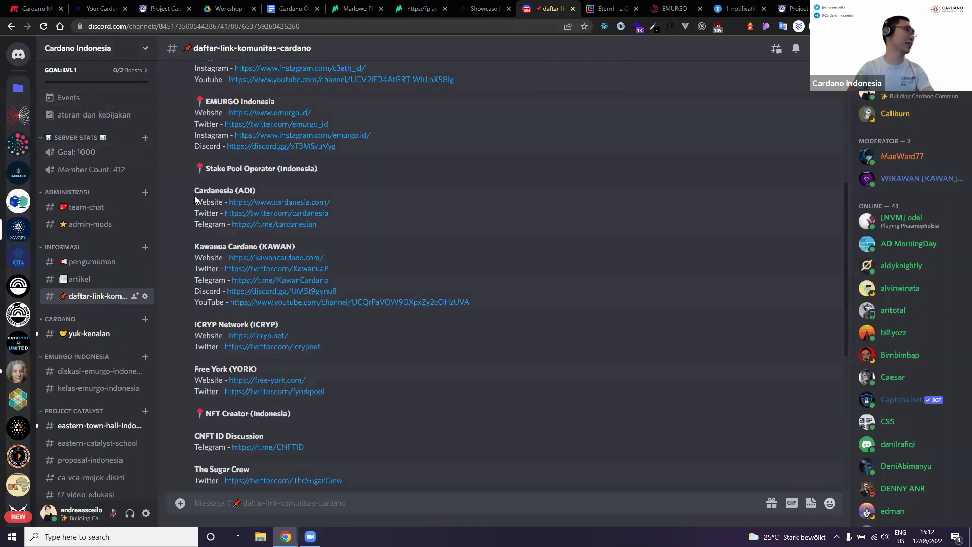
drag(194, 190, 403, 396)
click(559, 195)
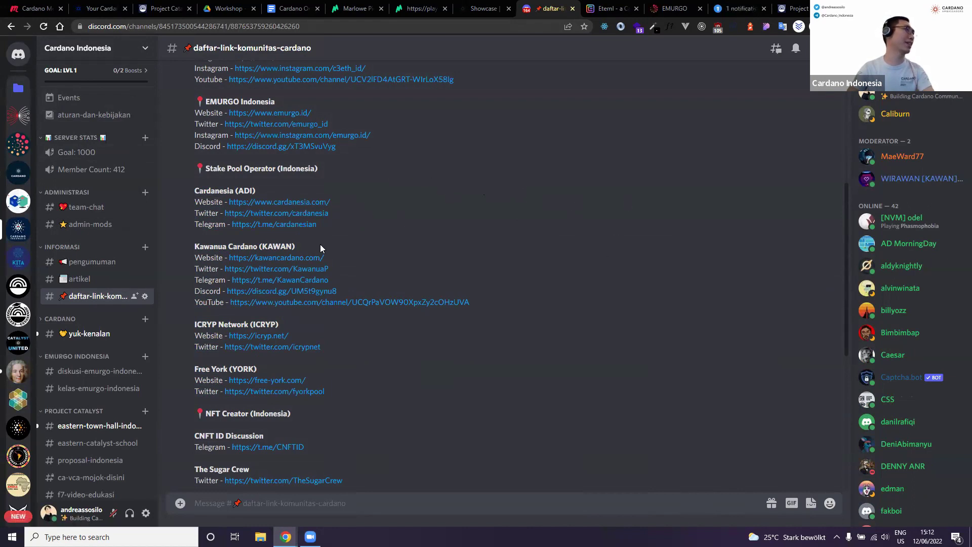
Open the Kawanua Cardano website from the stake pool list and find the emergency fund donations on its home page.
drag(250, 248, 296, 248)
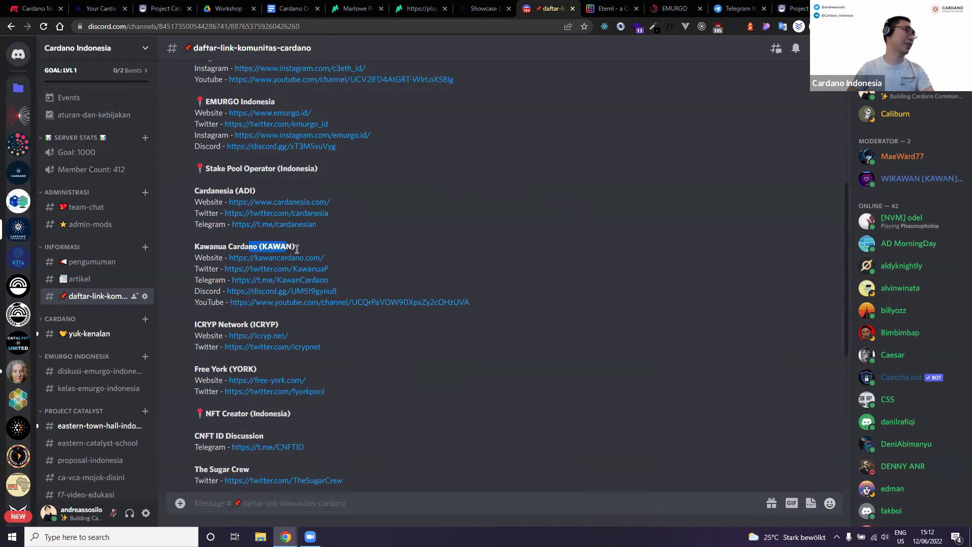
click(263, 258)
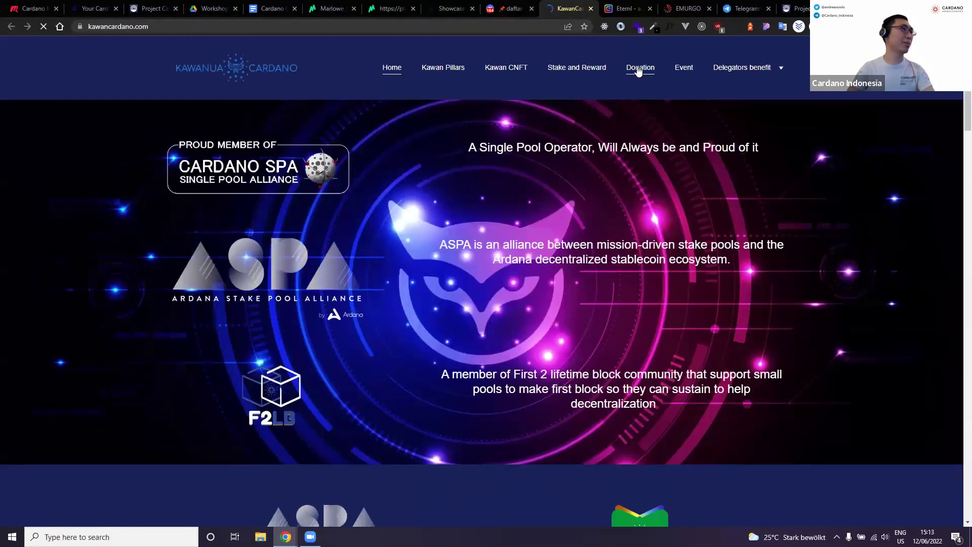
click(639, 71)
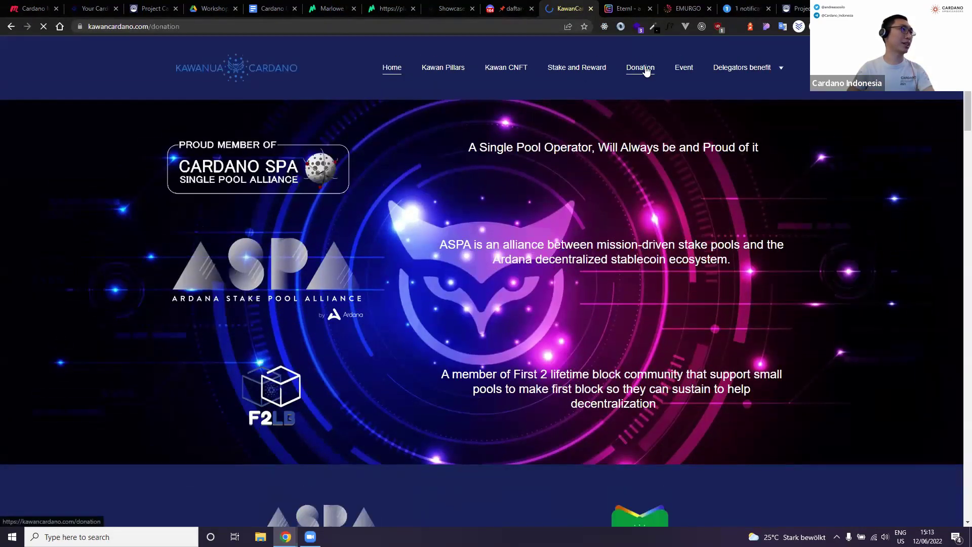
key(alt+Left)
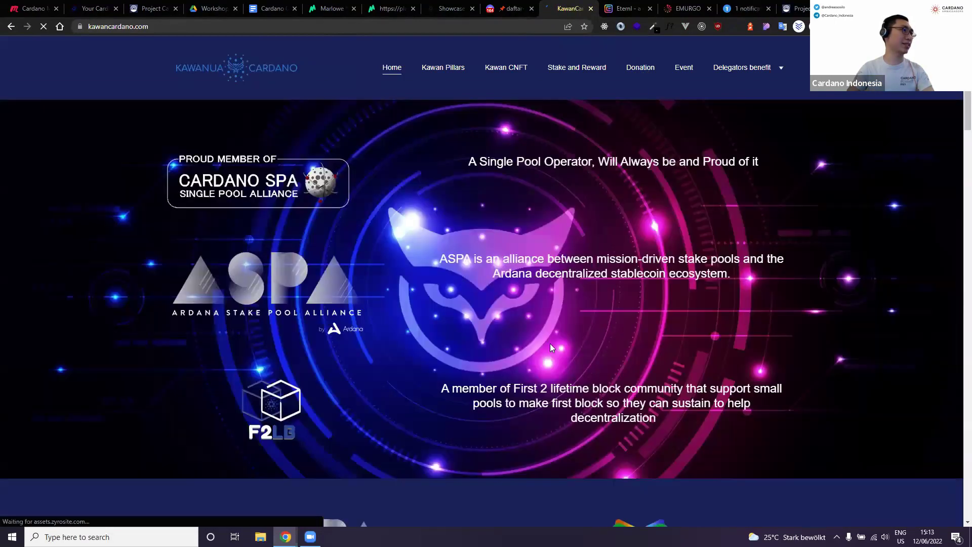
scroll(513, 307, down, 15)
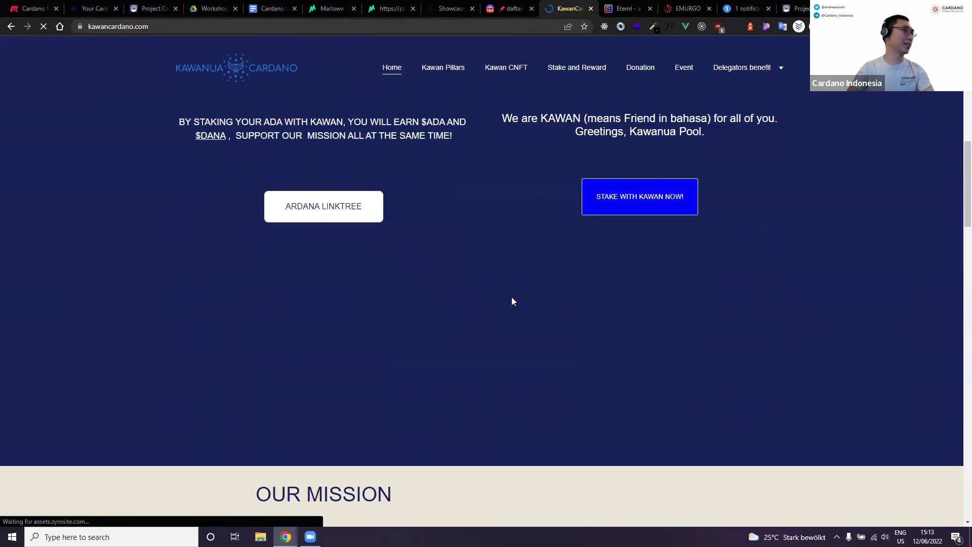
scroll(378, 297, down, 1)
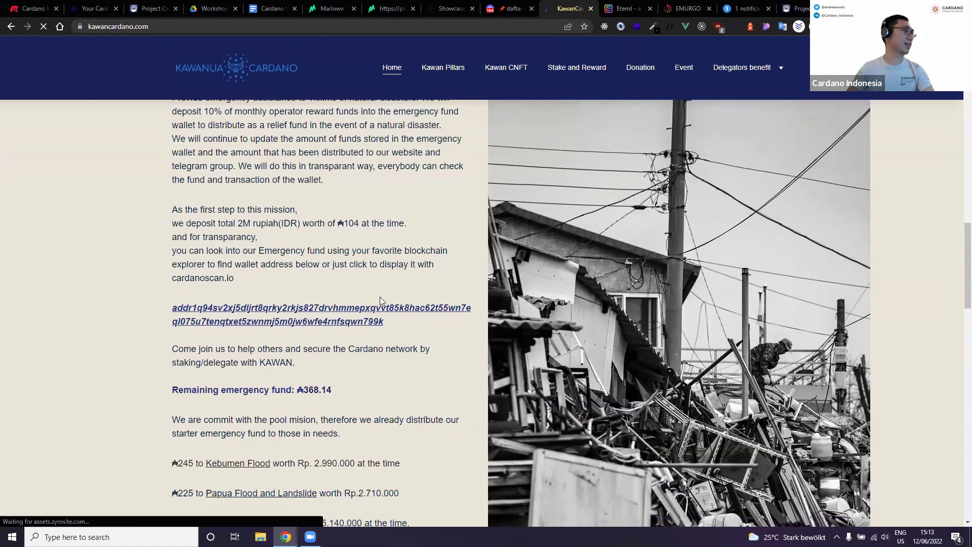
scroll(407, 288, down, 2)
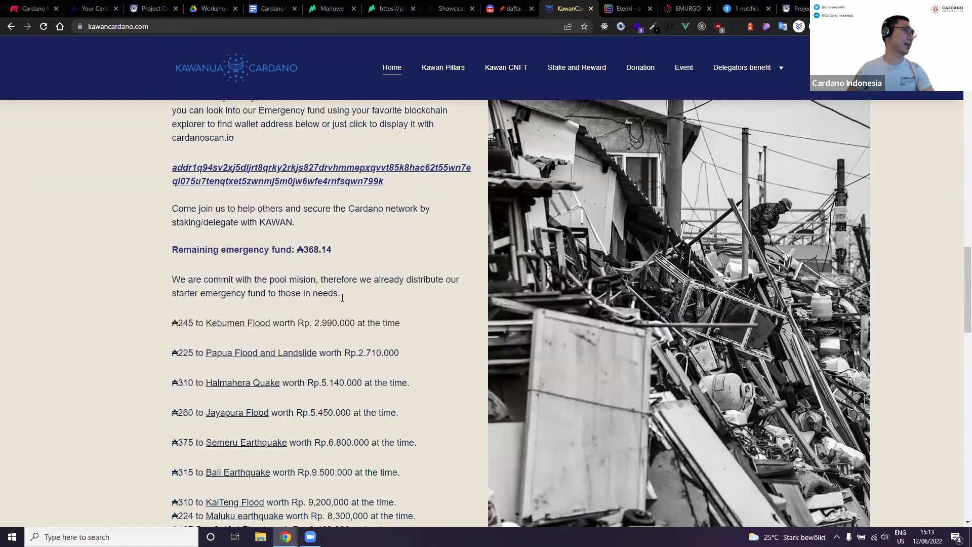
scroll(352, 309, down, 2)
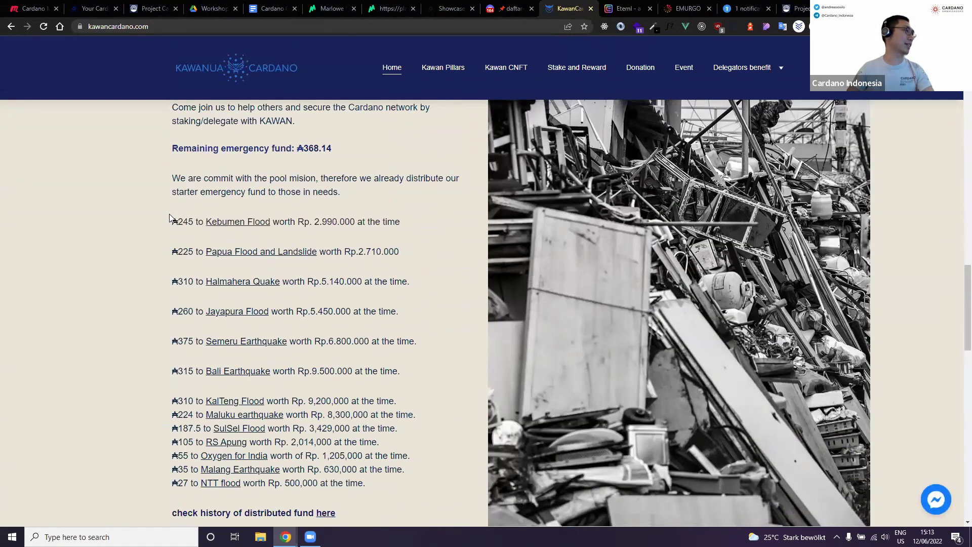
Highlight the Kebumen Flood, Papua Flood and Landslide, Jayapura Flood and Semeru Earthquake donations one after another.
drag(173, 221, 322, 223)
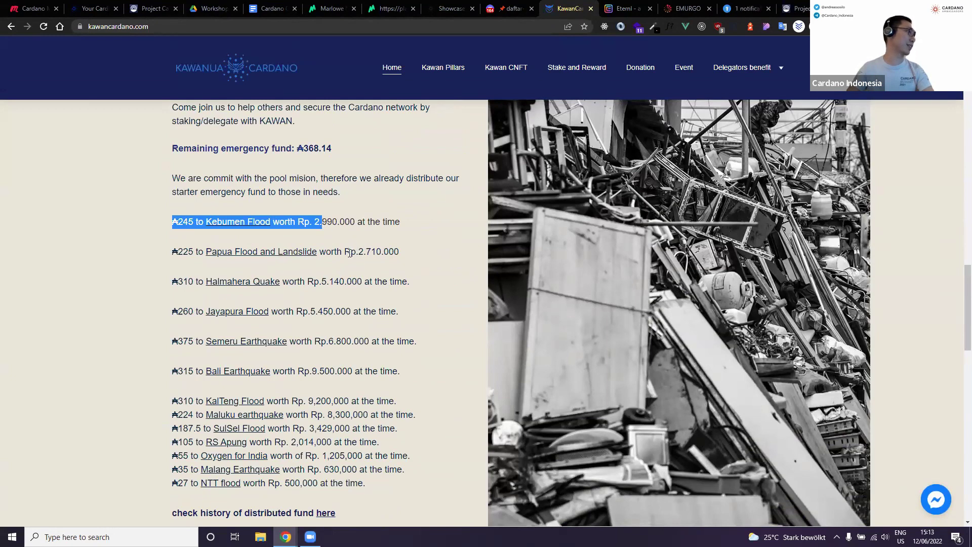
drag(350, 252, 189, 253)
scroll(292, 265, down, 1)
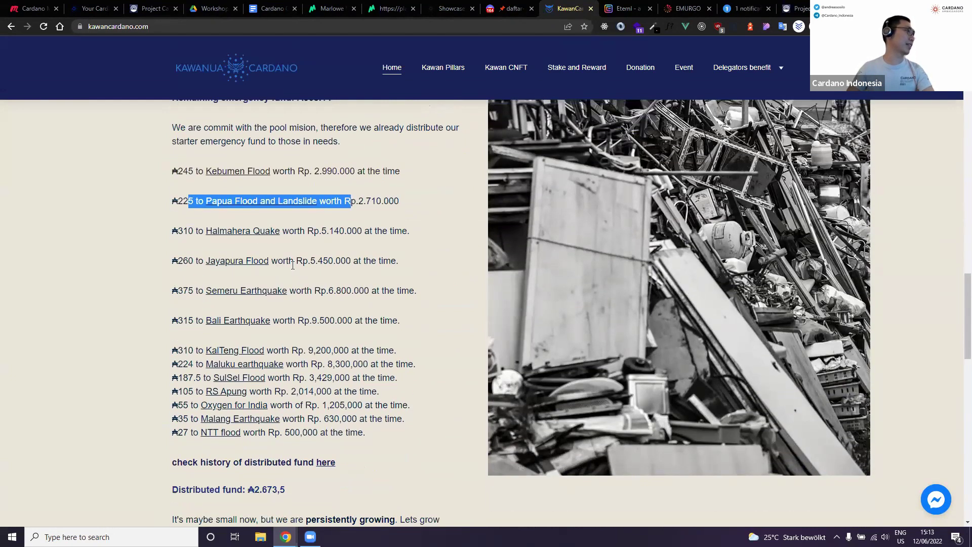
drag(292, 261, 173, 261)
click(325, 292)
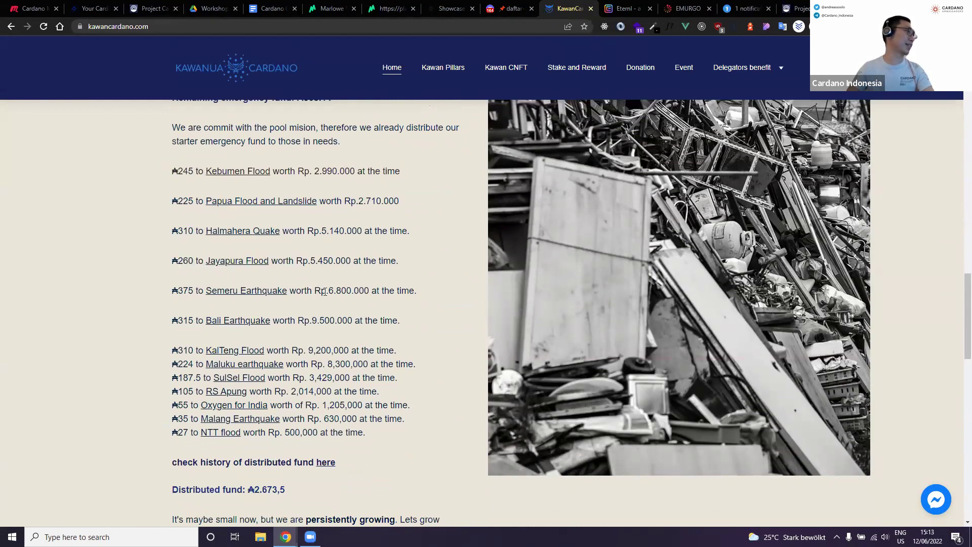
drag(324, 293, 172, 292)
Highlight the distributed fund total and look back over Kawanua's emergency assistance mission and pool information.
scroll(291, 333, down, 1)
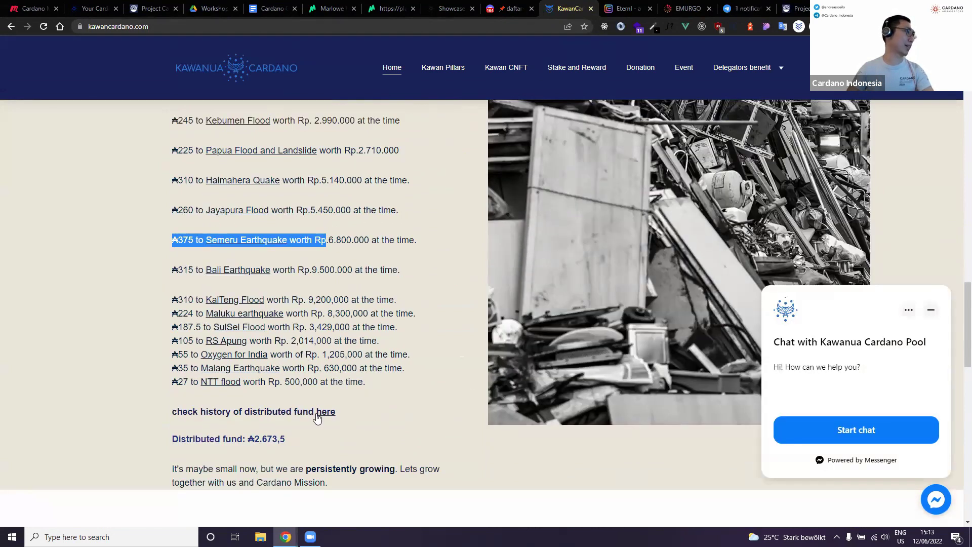
scroll(379, 390, down, 1)
drag(296, 389, 257, 390)
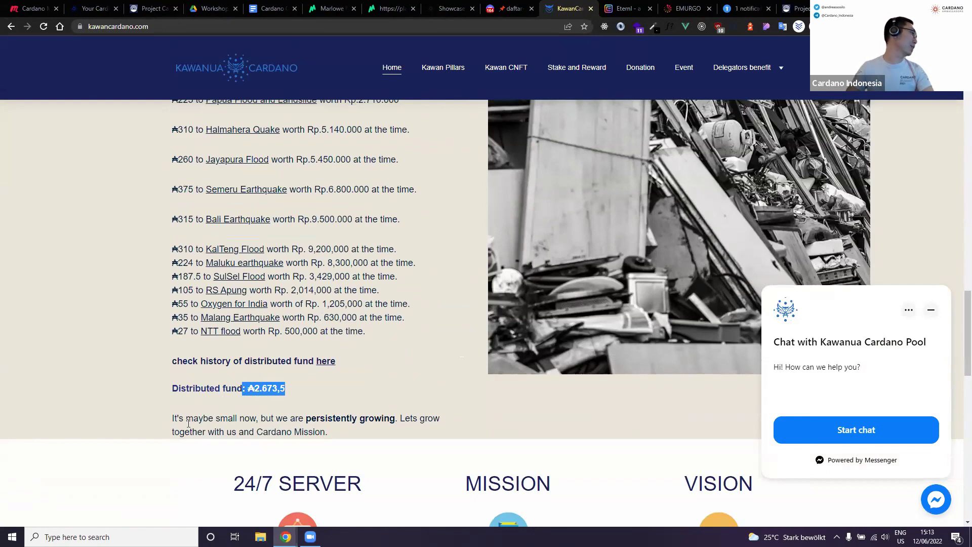
click(324, 387)
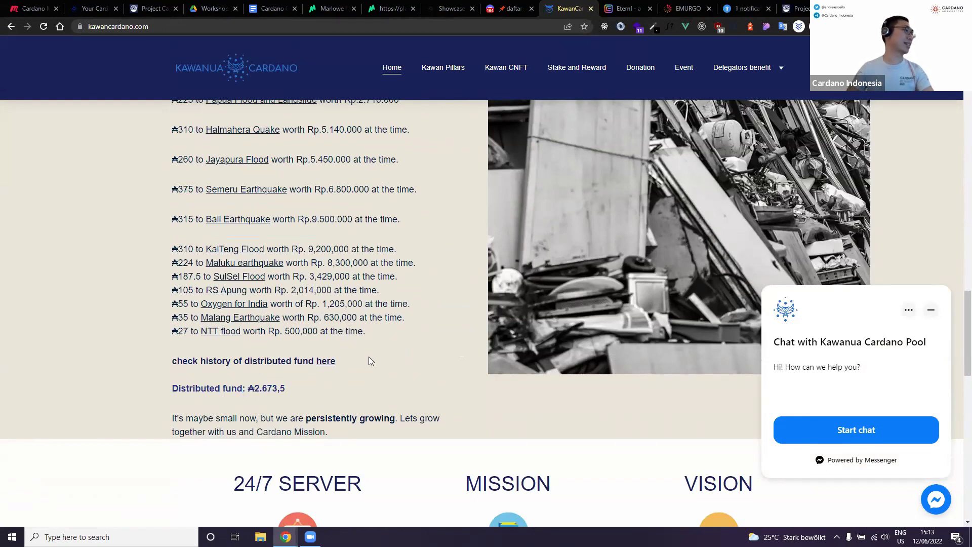
scroll(383, 349, up, 6)
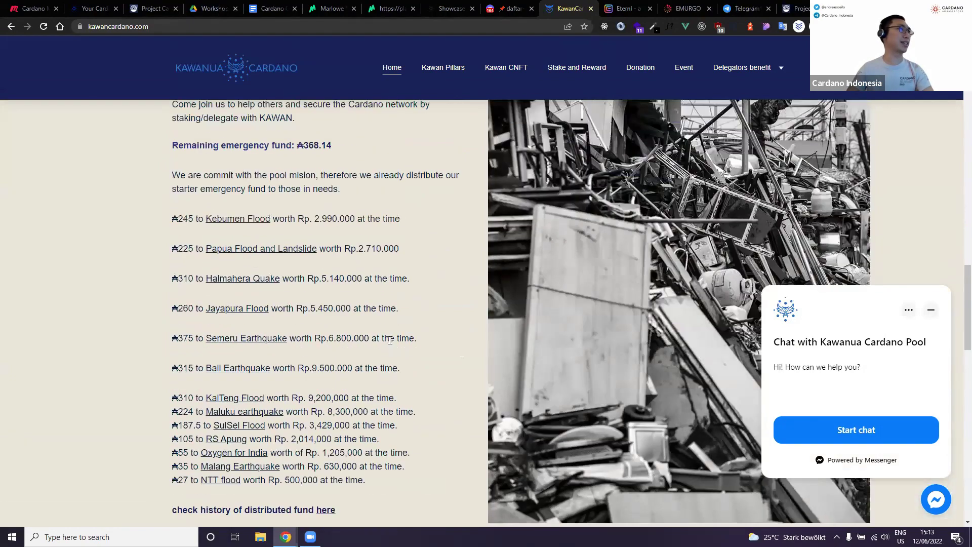
scroll(633, 257, up, 7)
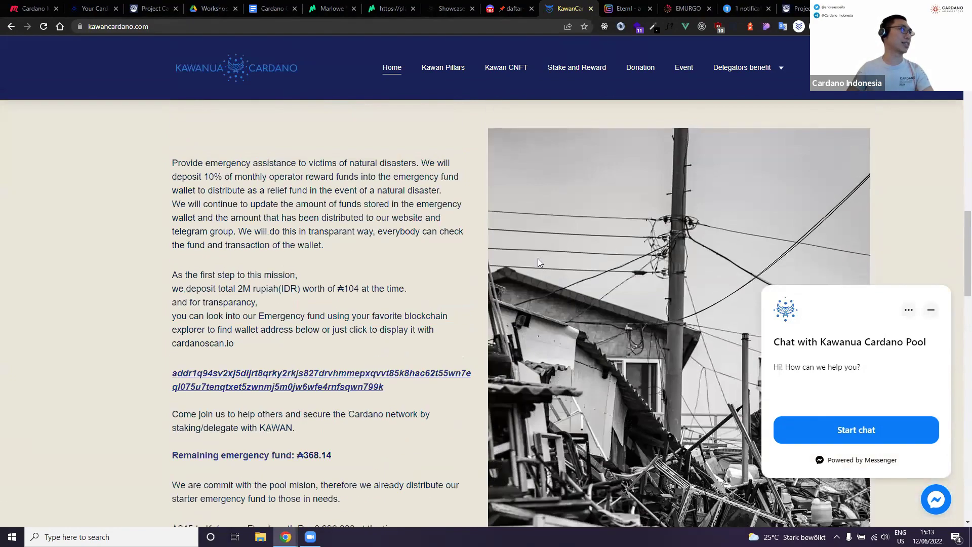
scroll(517, 183, up, 6)
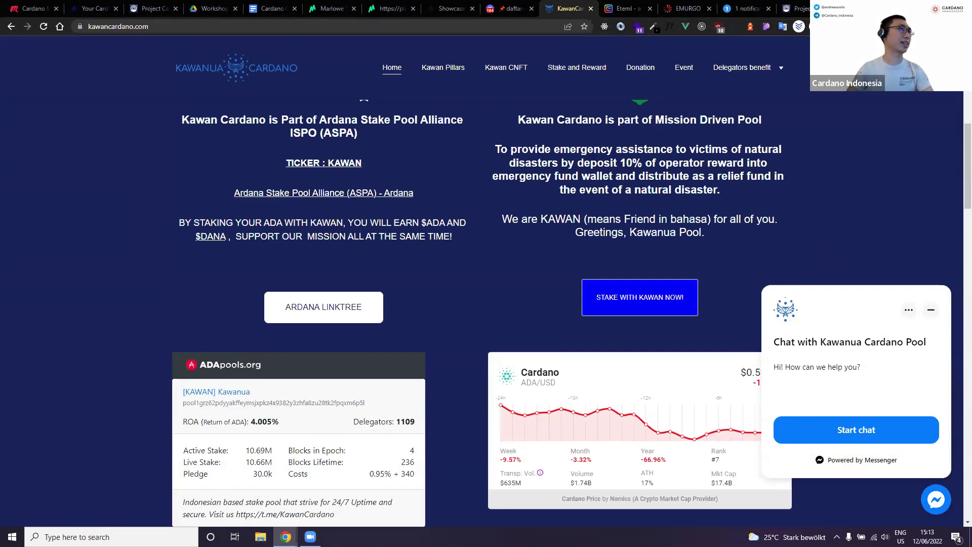
Open the Cardanesia website from the Discord stake pool list and go to its donation page.
click(507, 8)
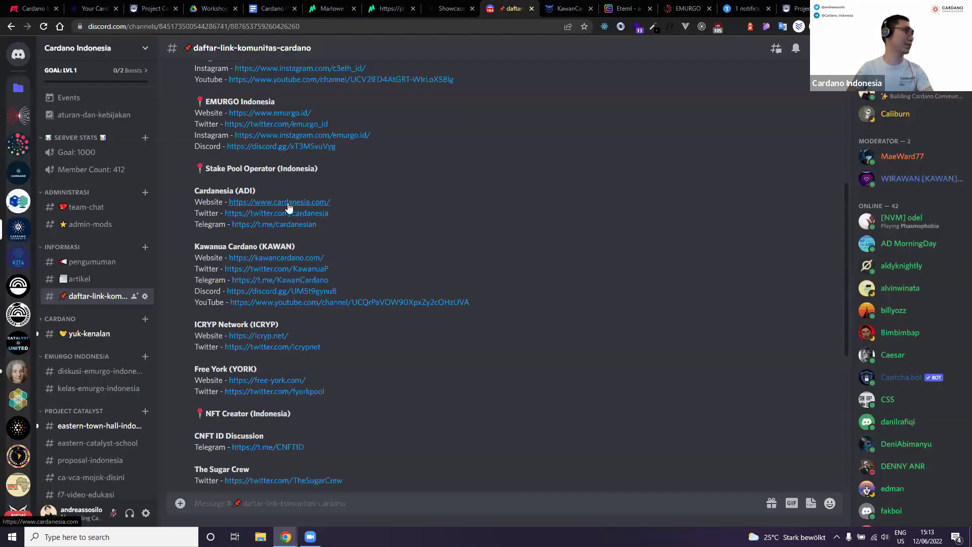
click(288, 204)
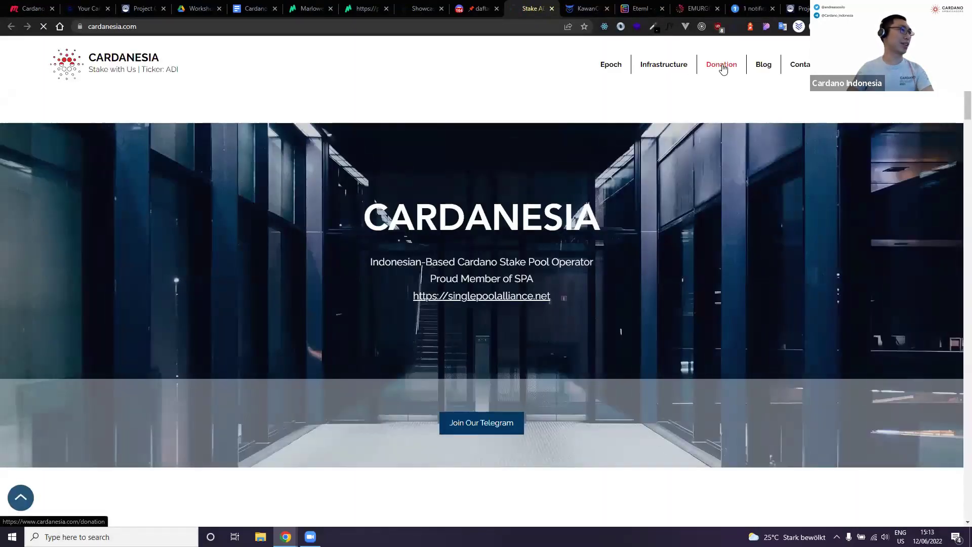
click(722, 69)
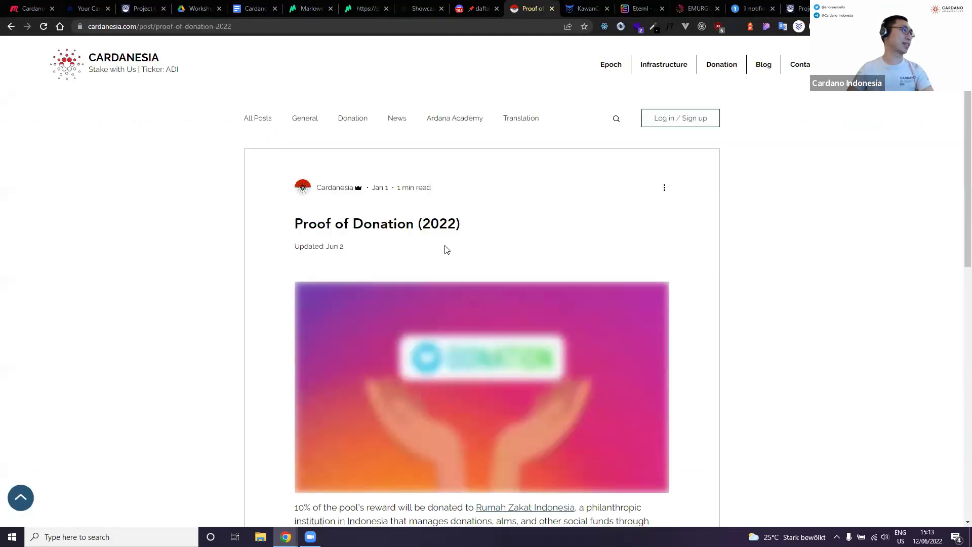
Highlight the January to May 2022 donations in Cardanesia's Proof of Donation post and look over the rest of the post.
scroll(458, 248, down, 4)
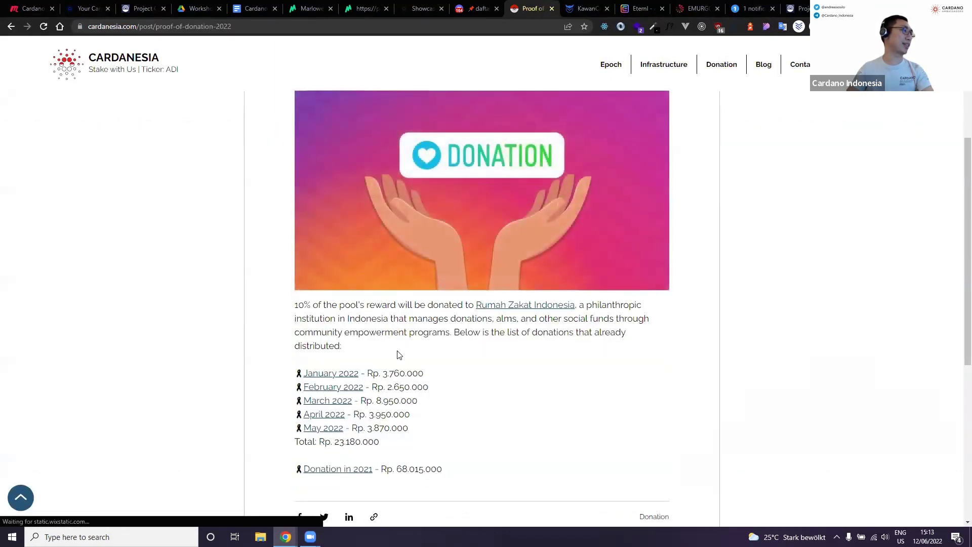
scroll(400, 355, down, 1)
scroll(354, 334, down, 2)
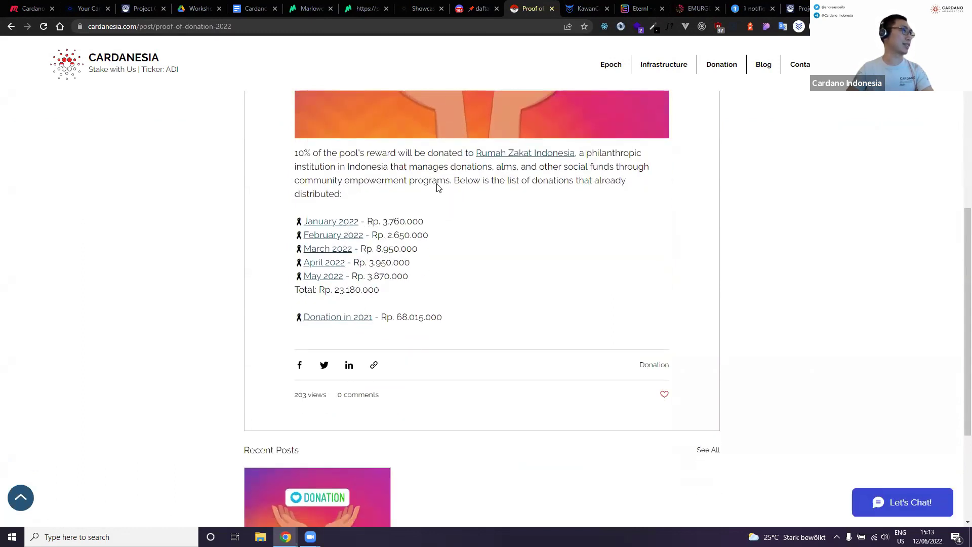
double_click(404, 221)
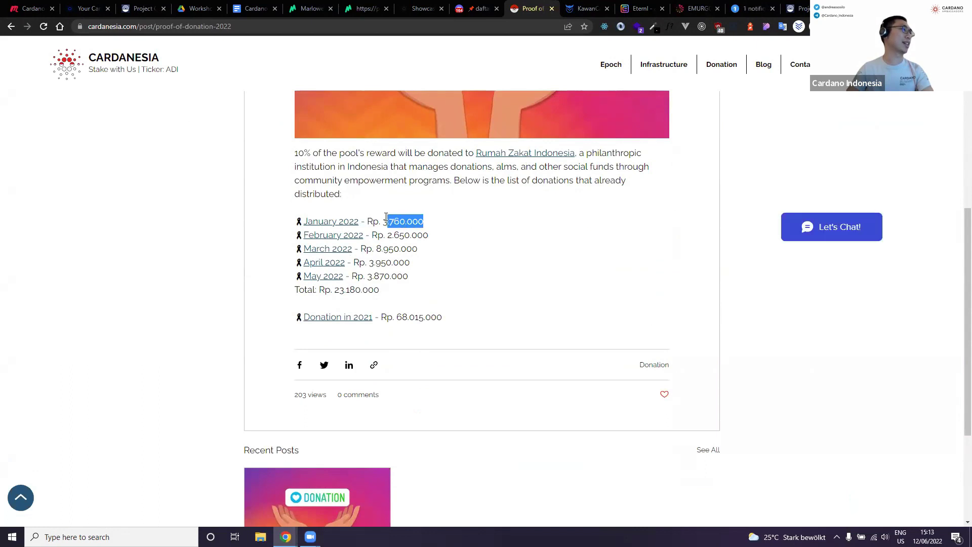
click(426, 241)
drag(412, 221, 412, 283)
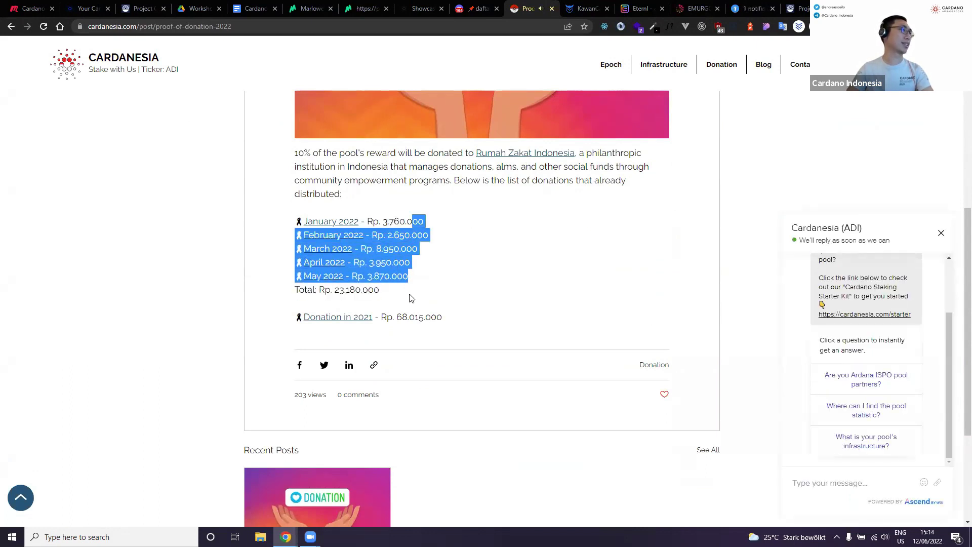
scroll(461, 334, down, 3)
scroll(461, 333, up, 10)
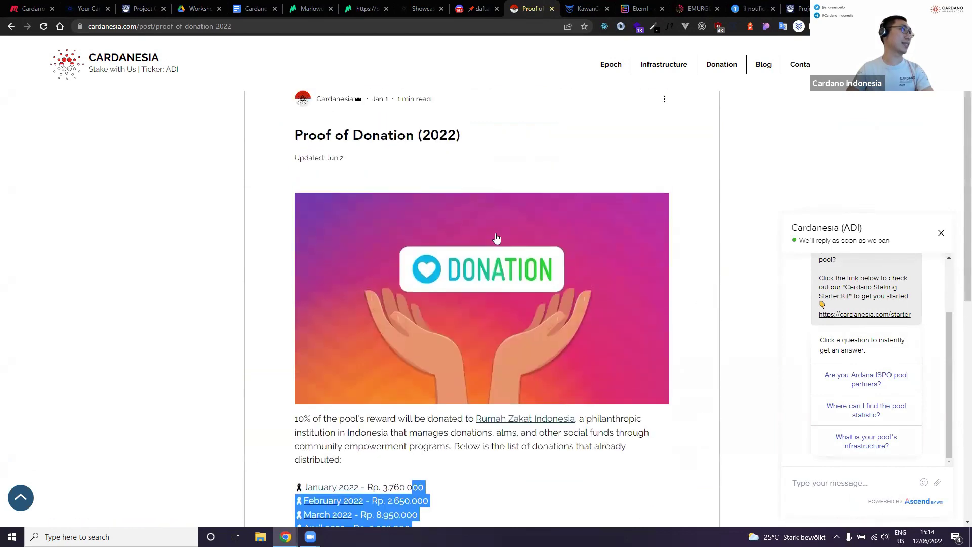
scroll(515, 259, down, 3)
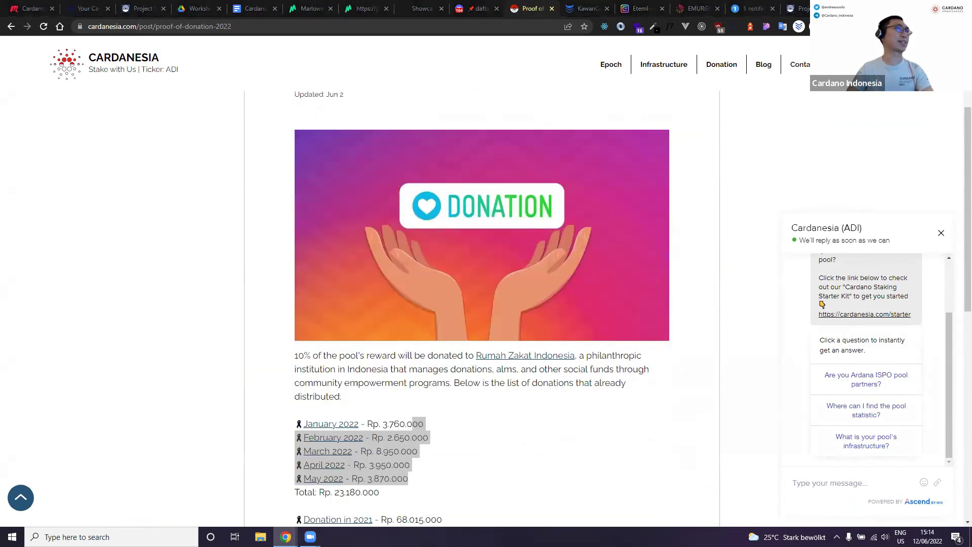
Switch to the Eternl wallet and review the account summary, its current and upcoming delegations and the rewards history.
click(640, 8)
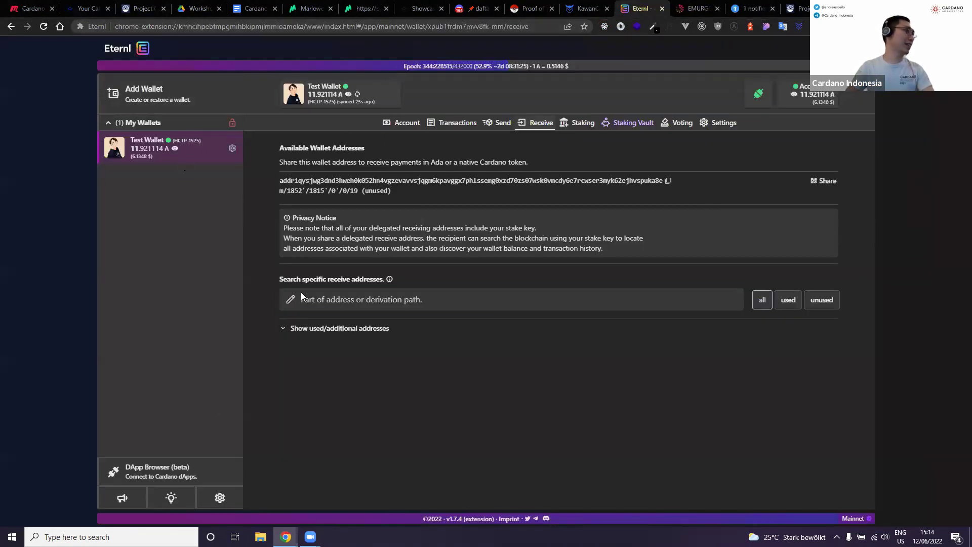
click(396, 129)
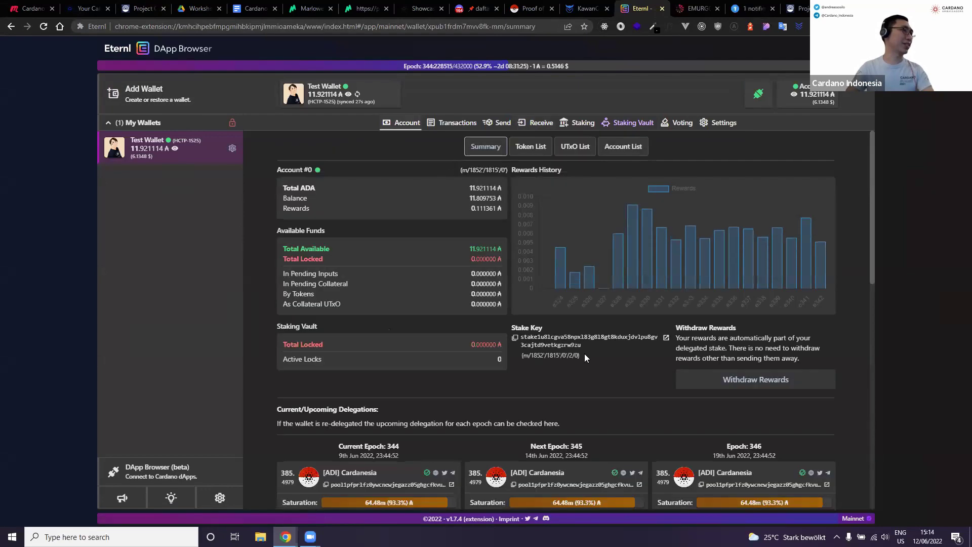
scroll(584, 354, down, 3)
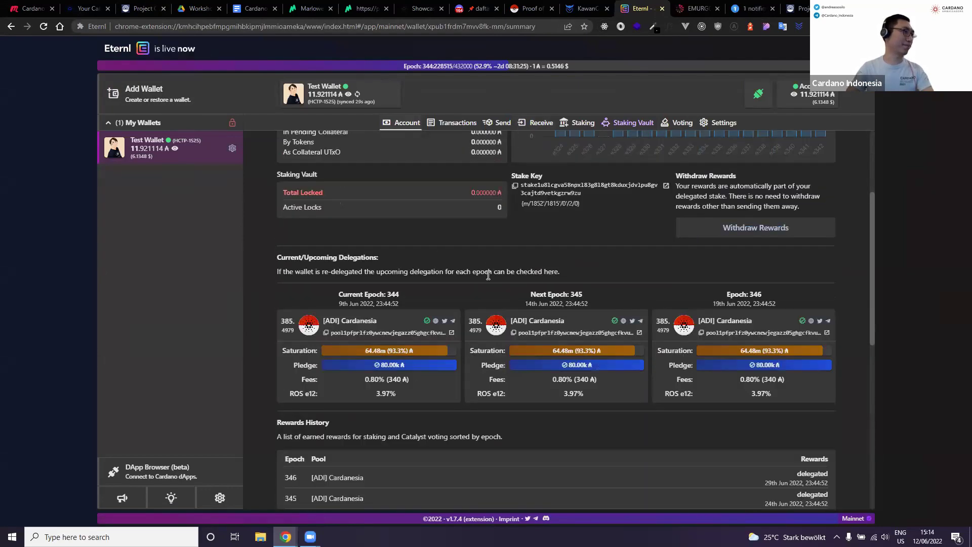
scroll(402, 379, down, 8)
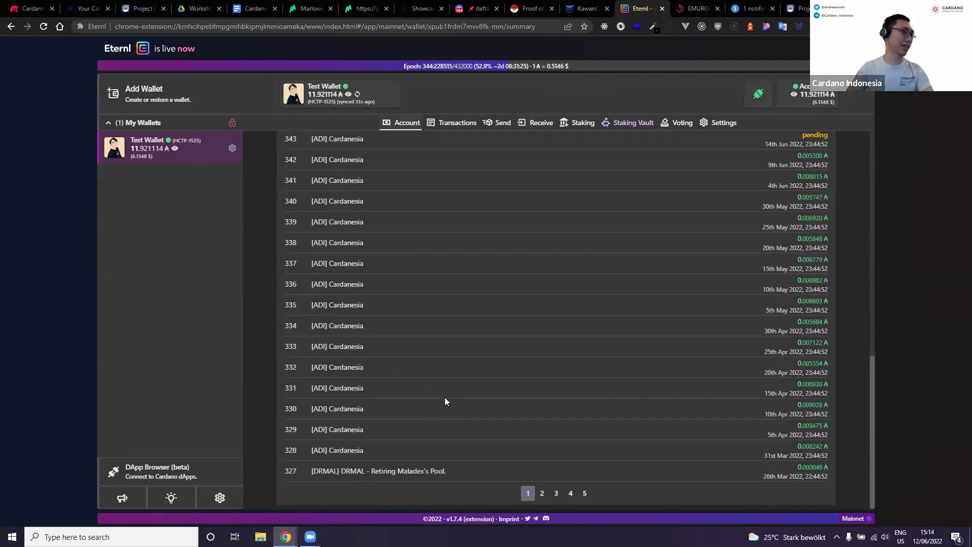
scroll(455, 400, up, 10)
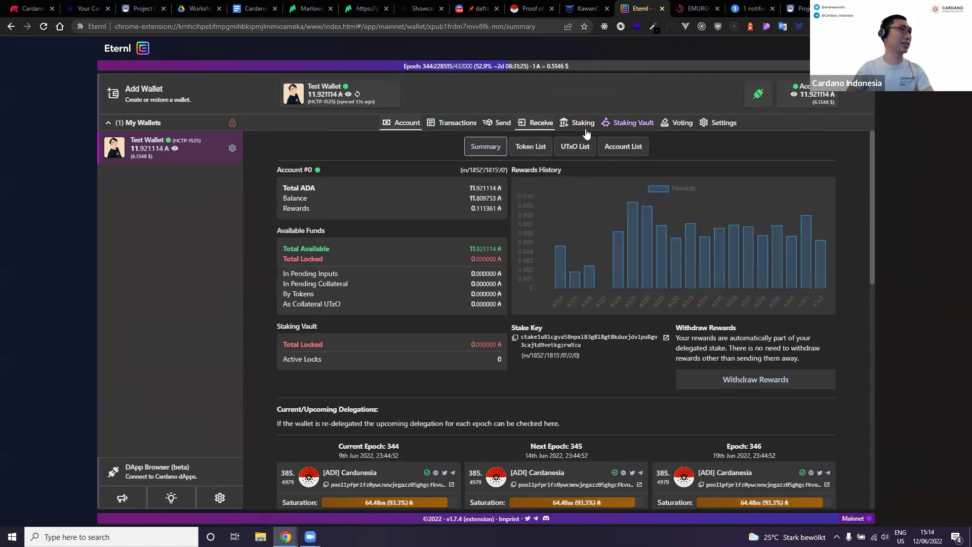
Filter the available stake pools in the wallet's staking section by KAWAN and point out the Kawanua pool's fees.
click(624, 124)
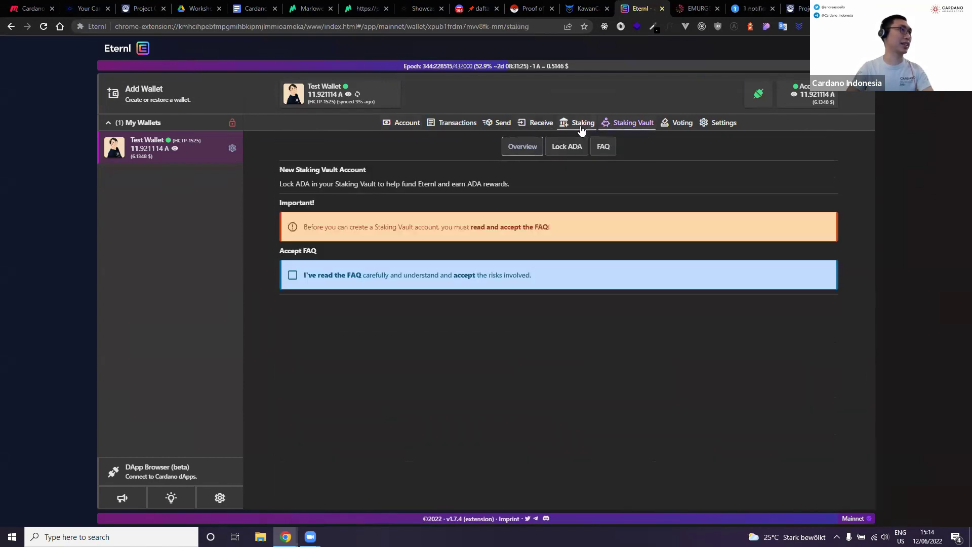
click(575, 128)
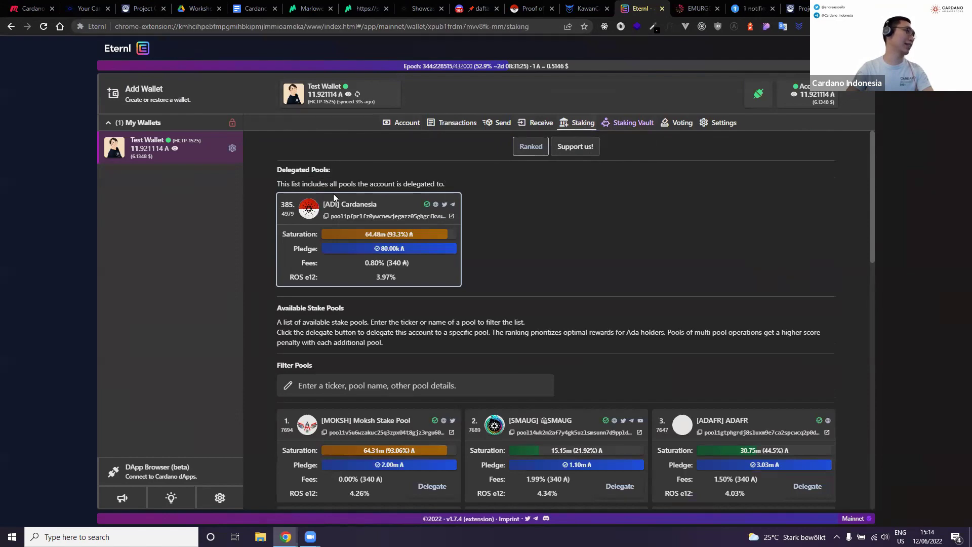
scroll(382, 293, down, 2)
click(382, 293)
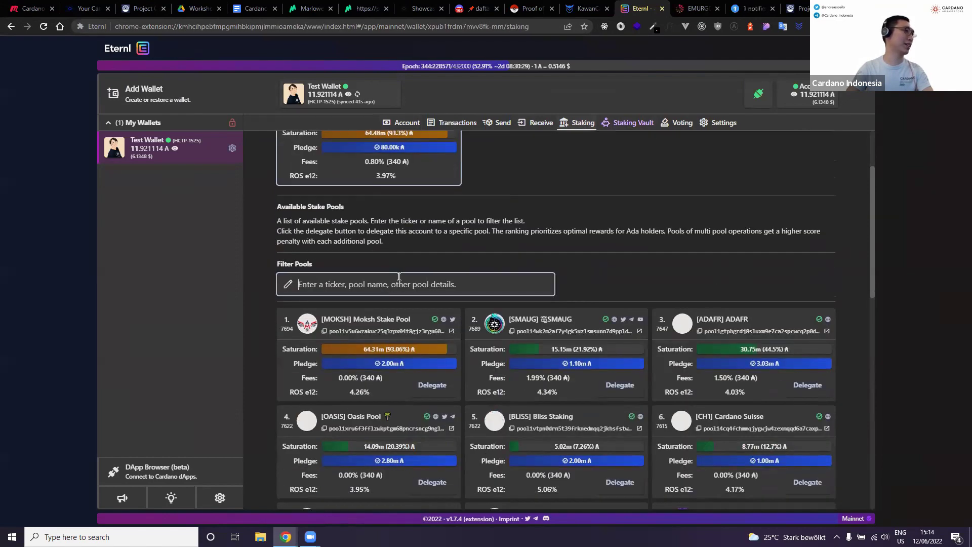
text(KAWAN)
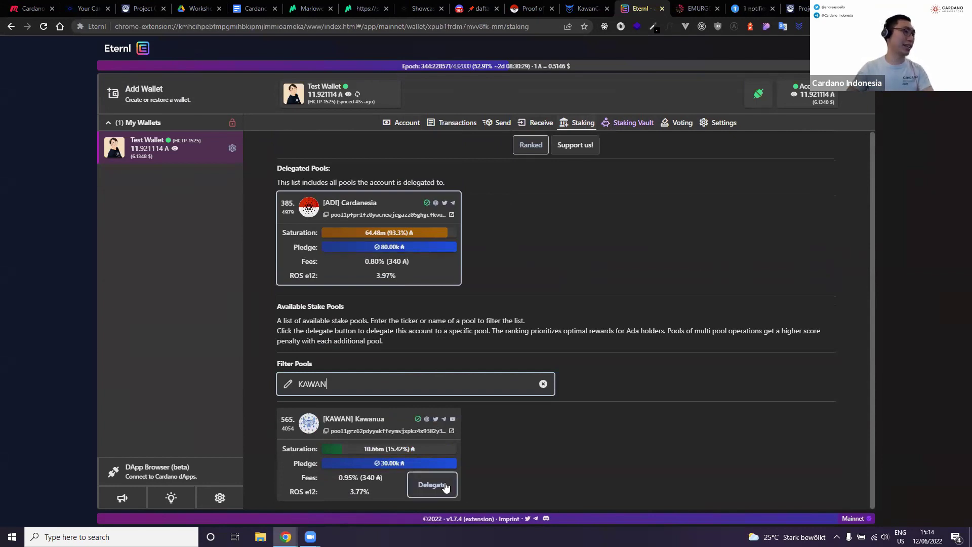
click(357, 482)
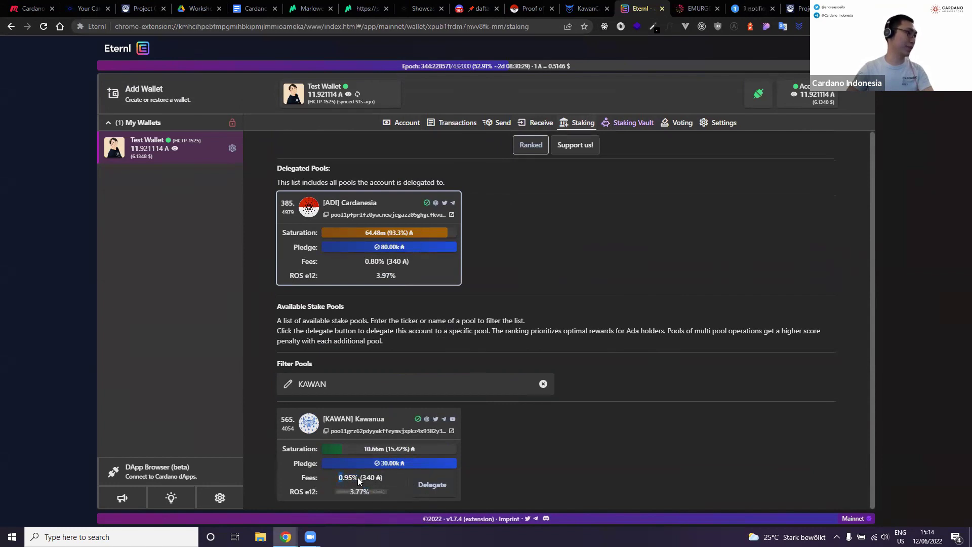
Start changing the wallet's delegation to the Kawanua pool and show the spending password form without signing.
click(431, 485)
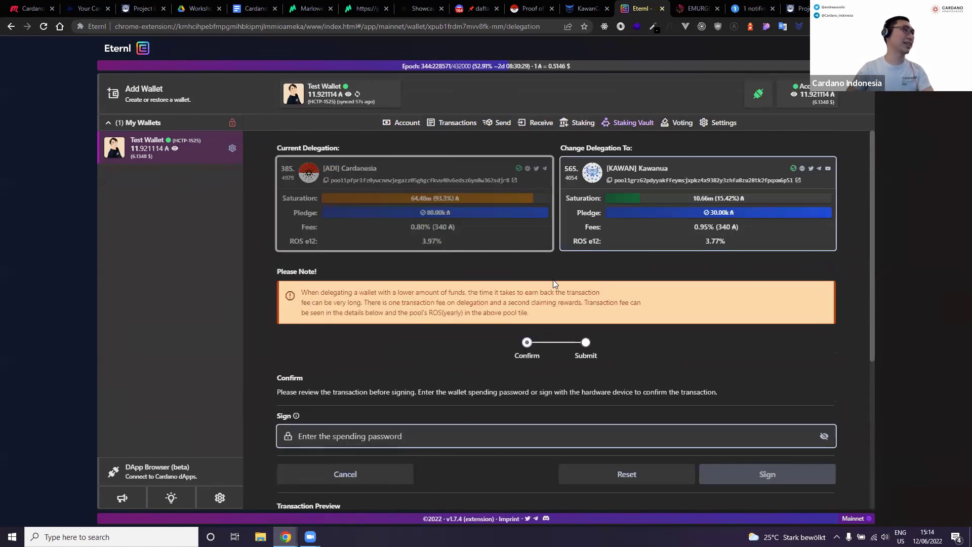
scroll(554, 318, down, 1)
click(378, 384)
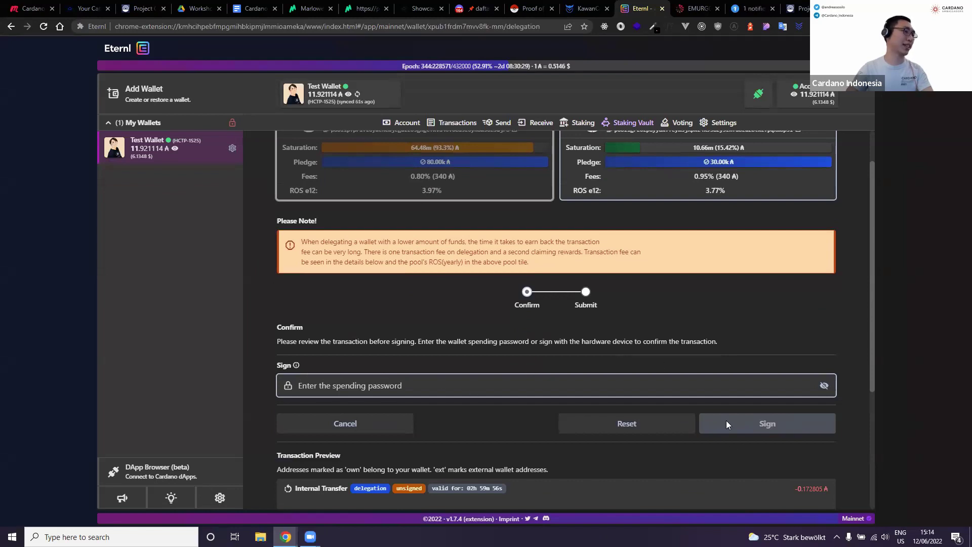
scroll(712, 395, up, 1)
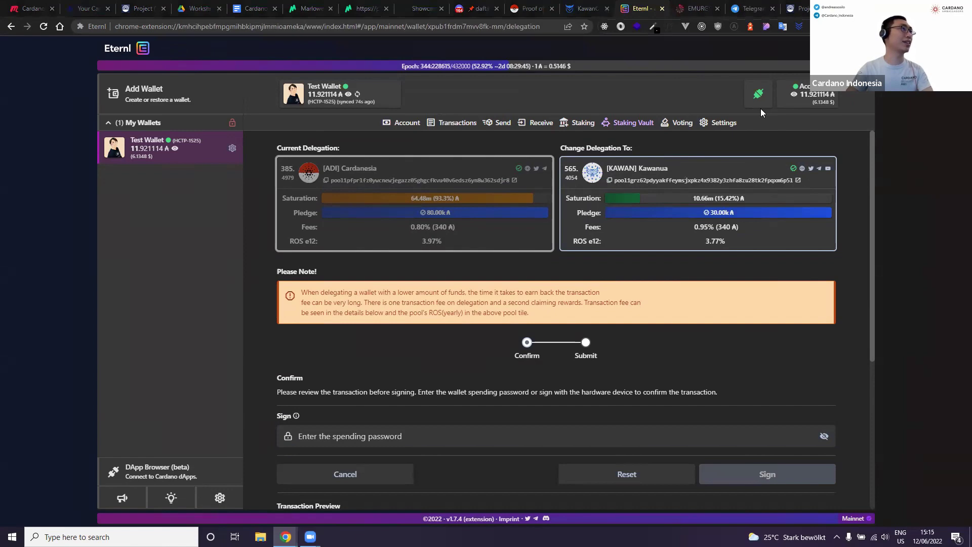
Return to the Discord community link list, highlight the Indonesian stake pool operators and continue to the NFT creator entries.
click(479, 9)
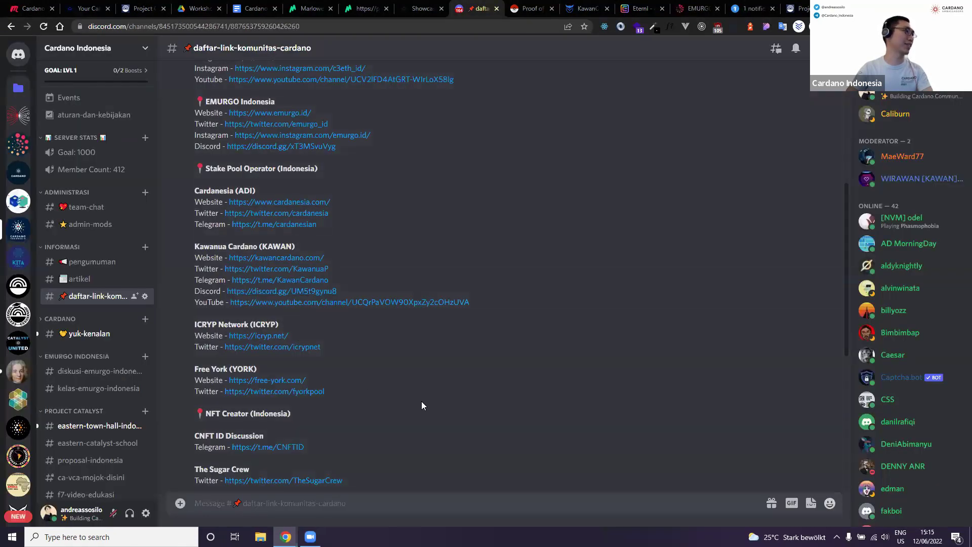
scroll(371, 341, down, 2)
drag(399, 343, 304, 138)
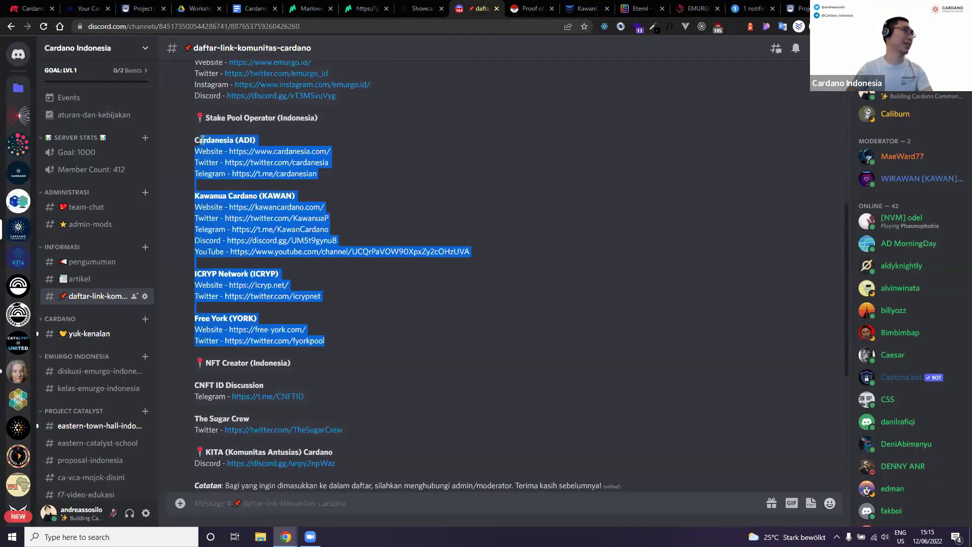
click(507, 167)
scroll(367, 297, down, 2)
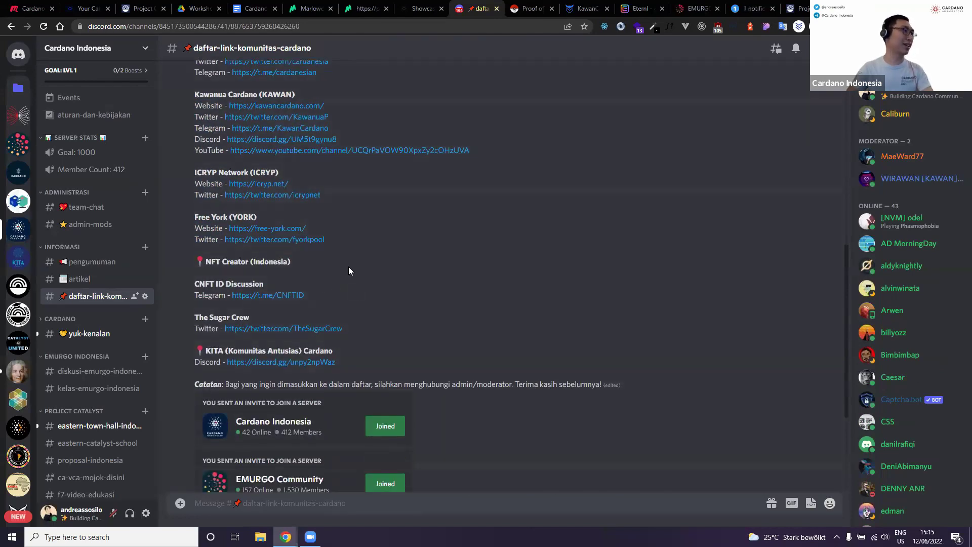
scroll(348, 269, down, 1)
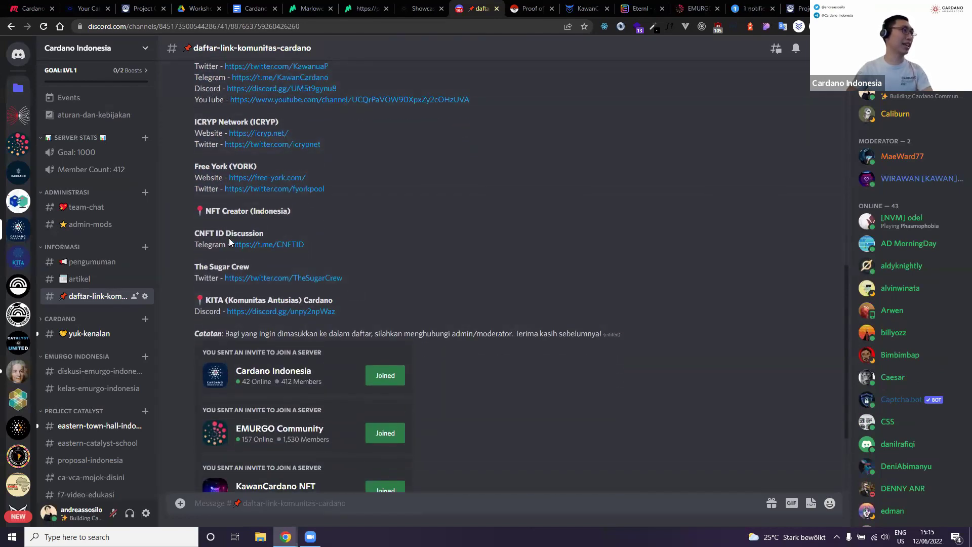
Switch to Telegram, open the CNFTID Discussion group and look through its recent messages.
click(749, 8)
click(117, 264)
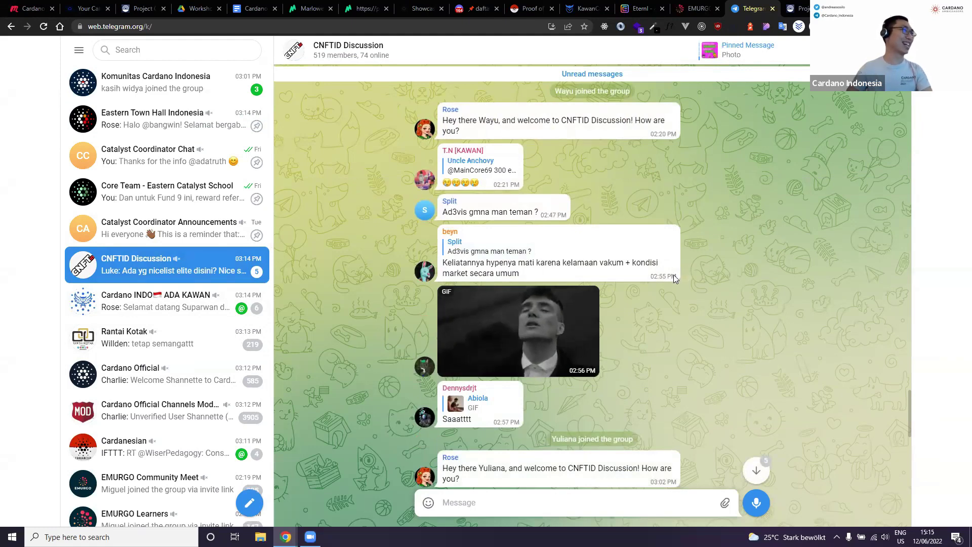
scroll(636, 357, down, 2)
scroll(634, 352, down, 8)
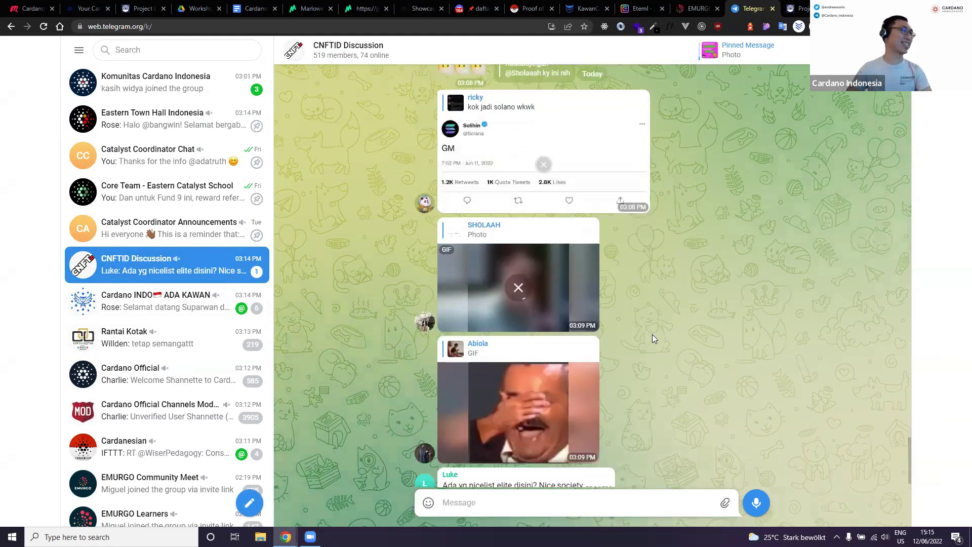
scroll(582, 228, up, 4)
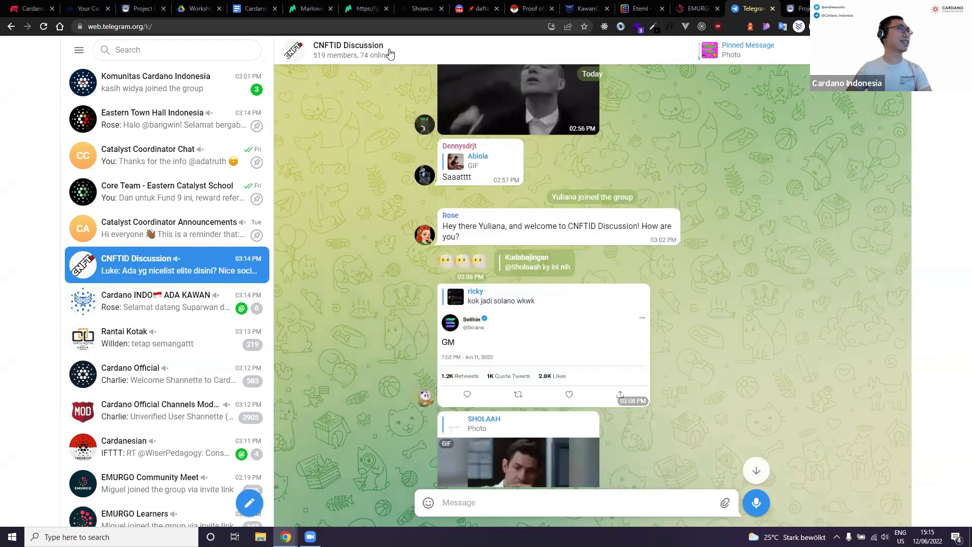
Go through the group's pinned messages from the mint schedule image to the Clay Nation analysis.
click(703, 53)
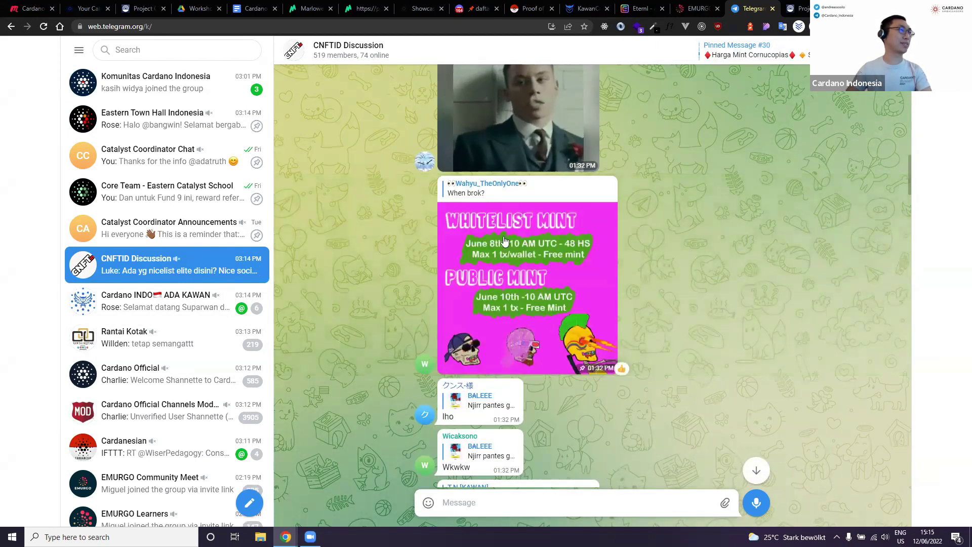
click(740, 47)
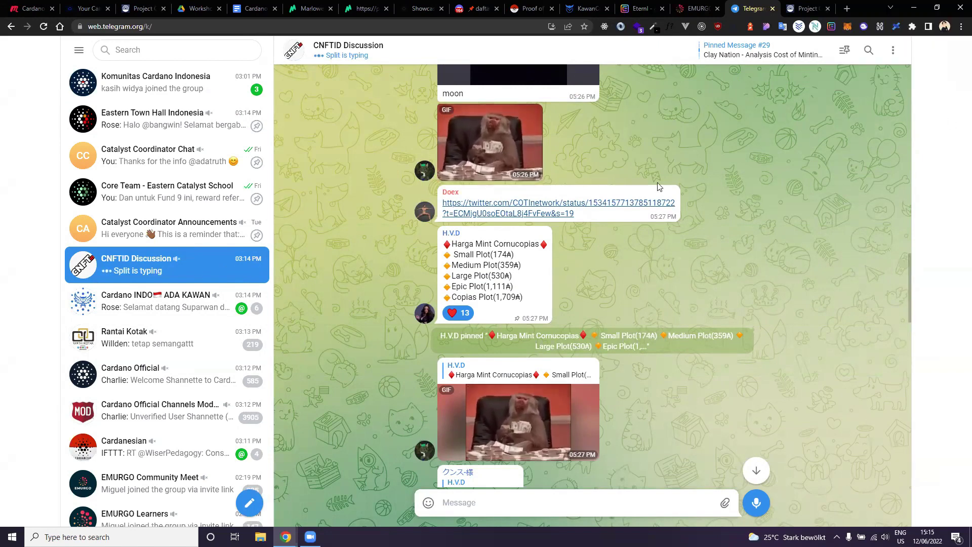
click(767, 55)
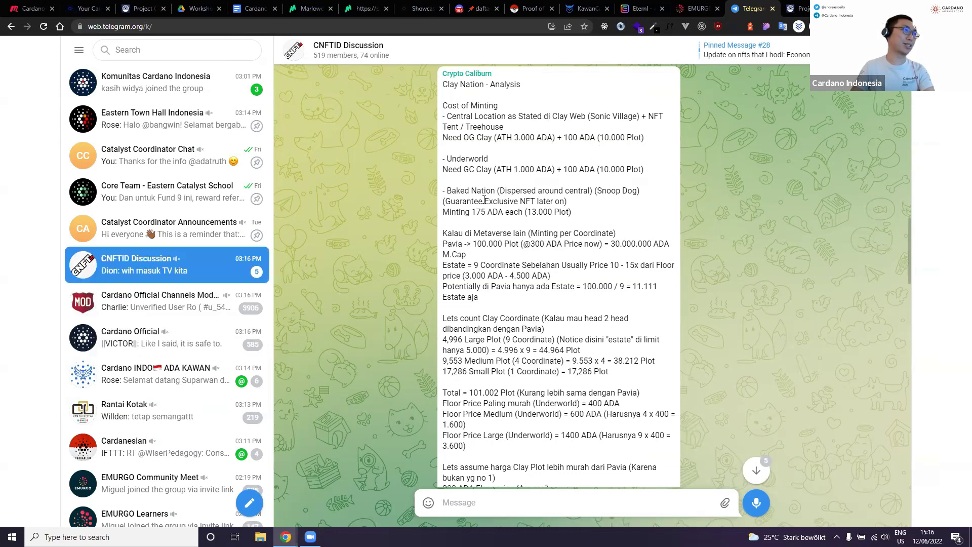
Highlight several passages of the Clay Nation analysis message, including the minting costs and plot price comparisons.
drag(485, 200, 604, 305)
click(685, 290)
drag(442, 124, 697, 304)
click(696, 304)
drag(656, 469, 490, 137)
click(697, 197)
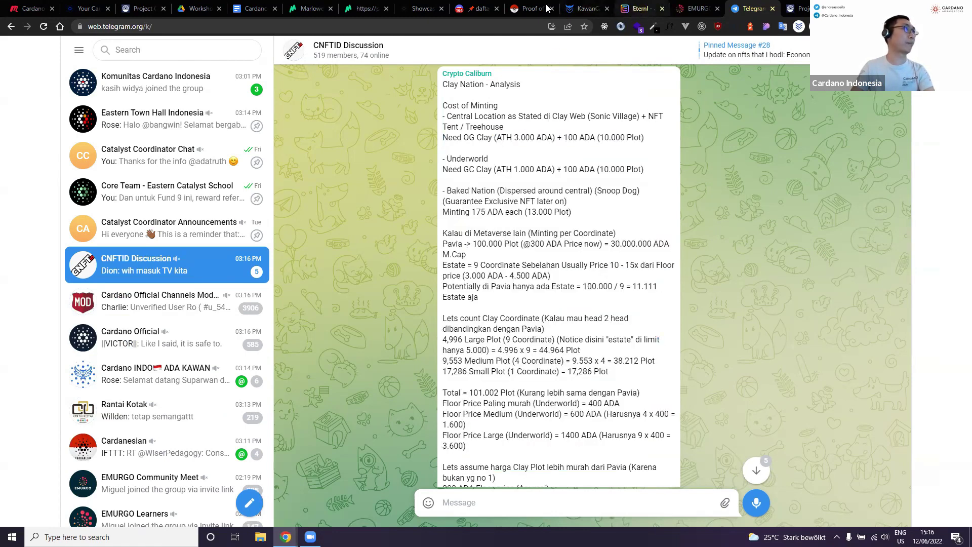
Go back to the Discord community link list and look over it from its beginning to the NFT creator entries.
click(476, 8)
scroll(406, 221, up, 10)
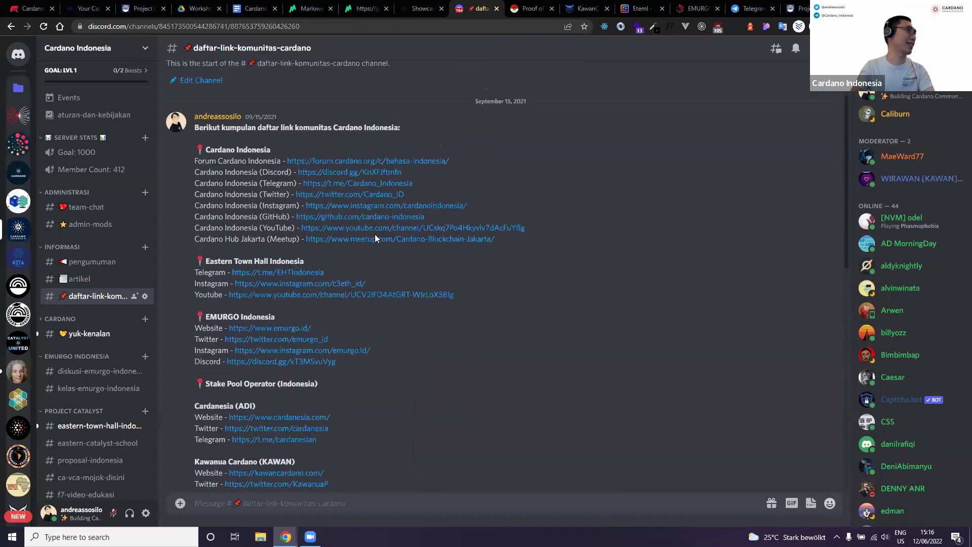
scroll(375, 238, up, 2)
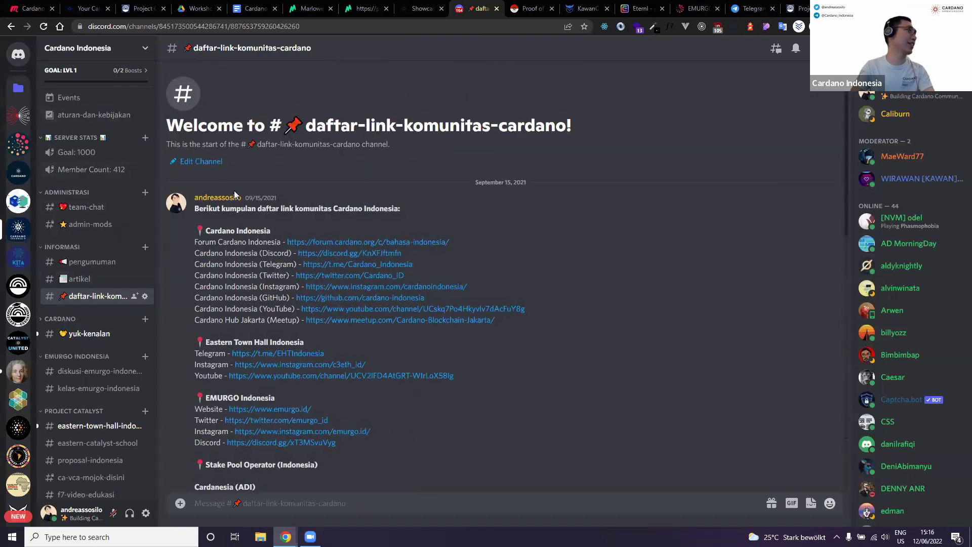
scroll(387, 229, down, 3)
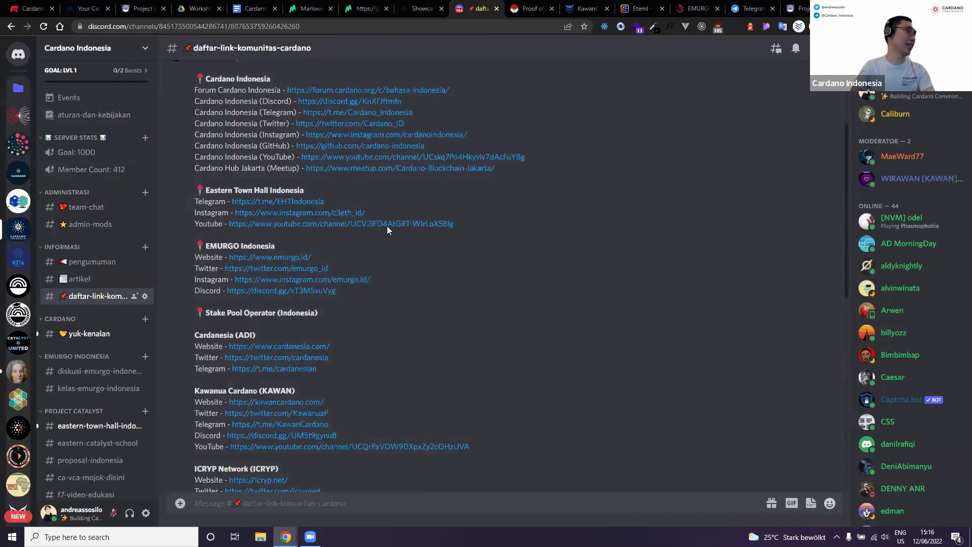
scroll(387, 230, down, 3)
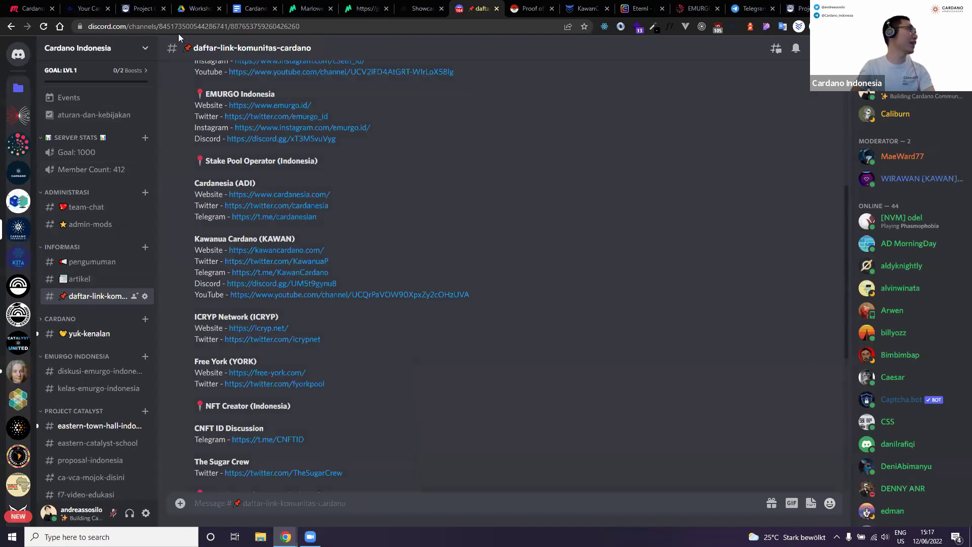
Switch to the Meetup event page and highlight the covered workshop topics and the closing Q&A item.
click(30, 9)
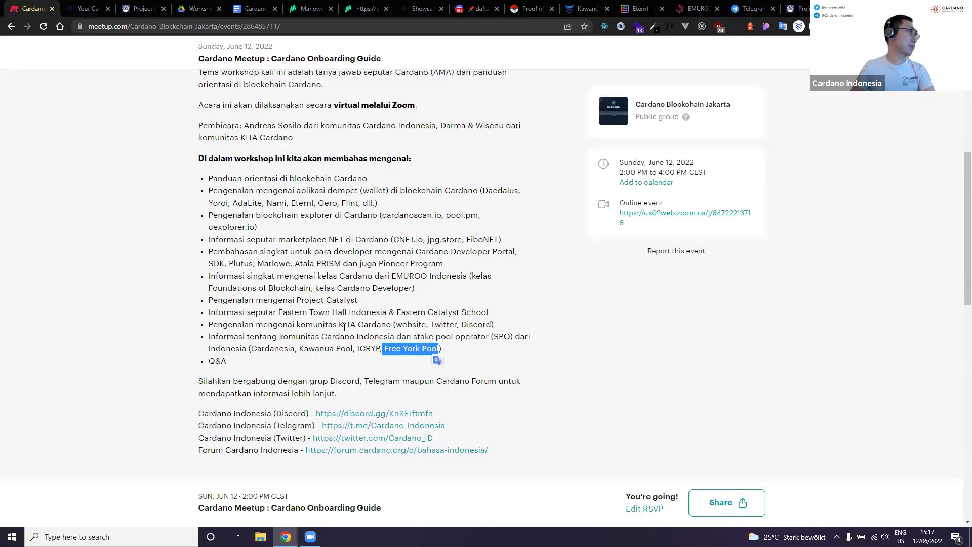
drag(452, 348, 210, 182)
click(209, 182)
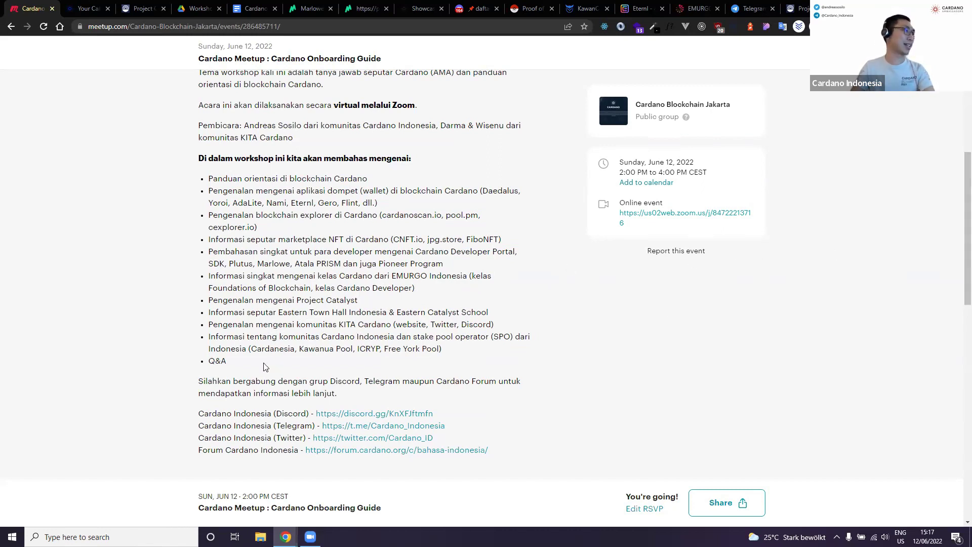
drag(232, 367, 207, 360)
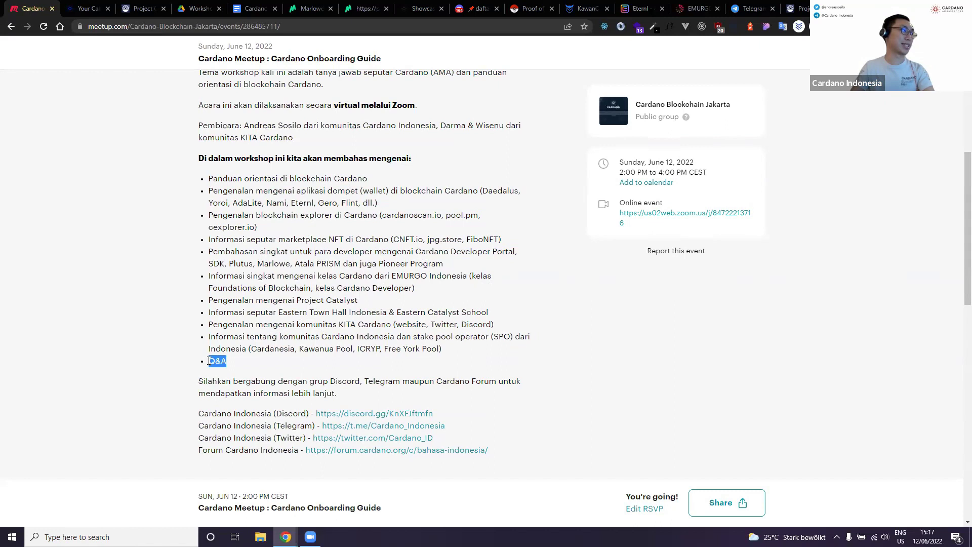
click(362, 315)
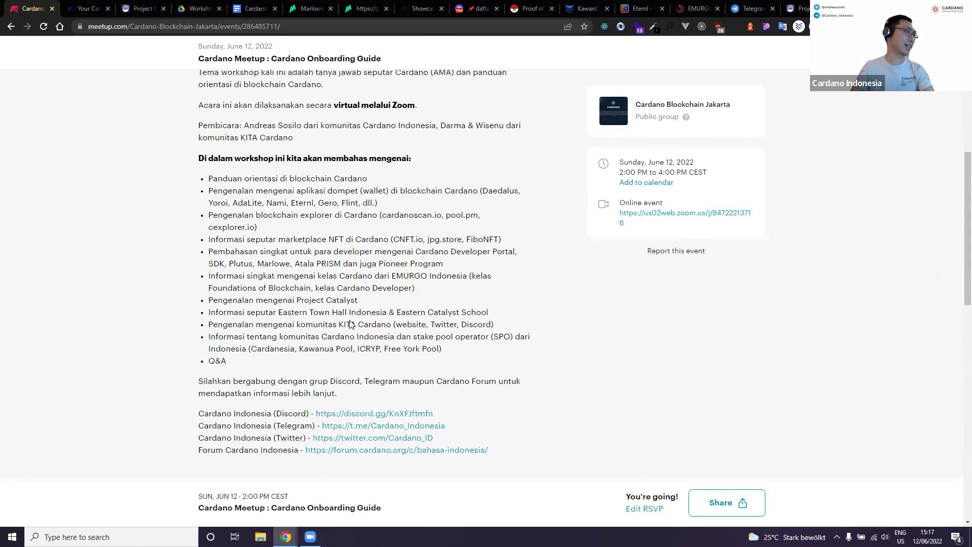